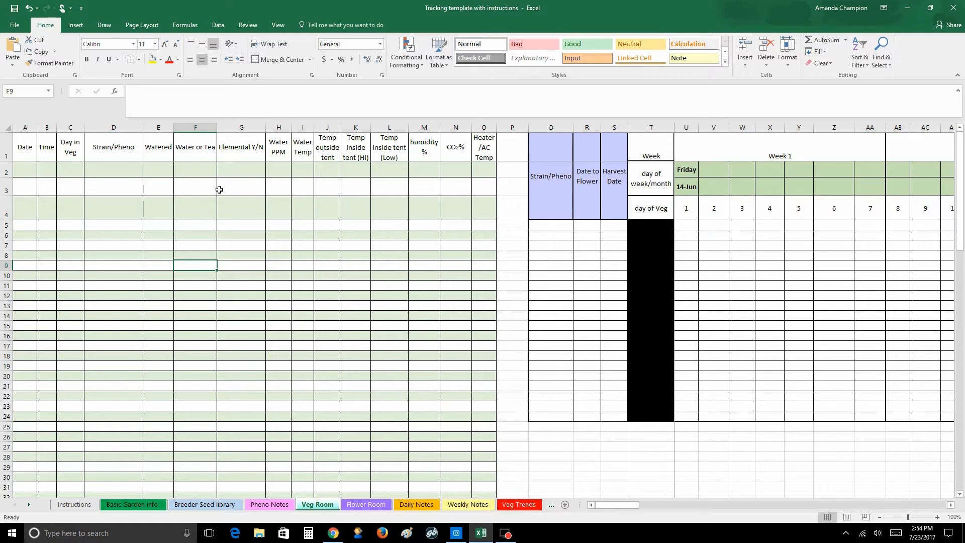
left_click(713, 225)
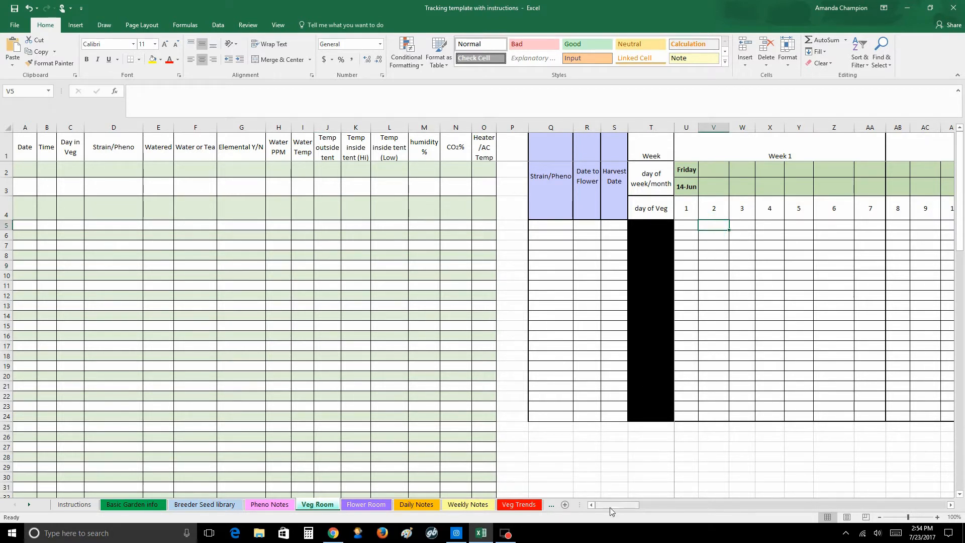
mouse_move(614, 505)
left_mouse_down()
mouse_move(748, 495)
mouse_move(686, 487)
mouse_move(599, 497)
left_mouse_up()
left_click(28, 170)
mouse_move(28, 169)
left_mouse_down()
mouse_move(300, 211)
mouse_move(435, 273)
mouse_move(476, 444)
left_mouse_up()
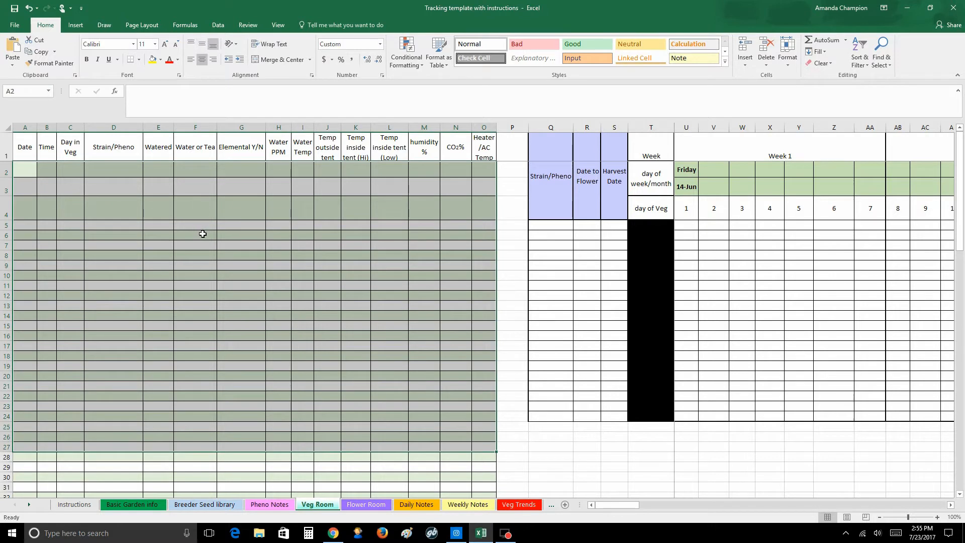
left_click(196, 234)
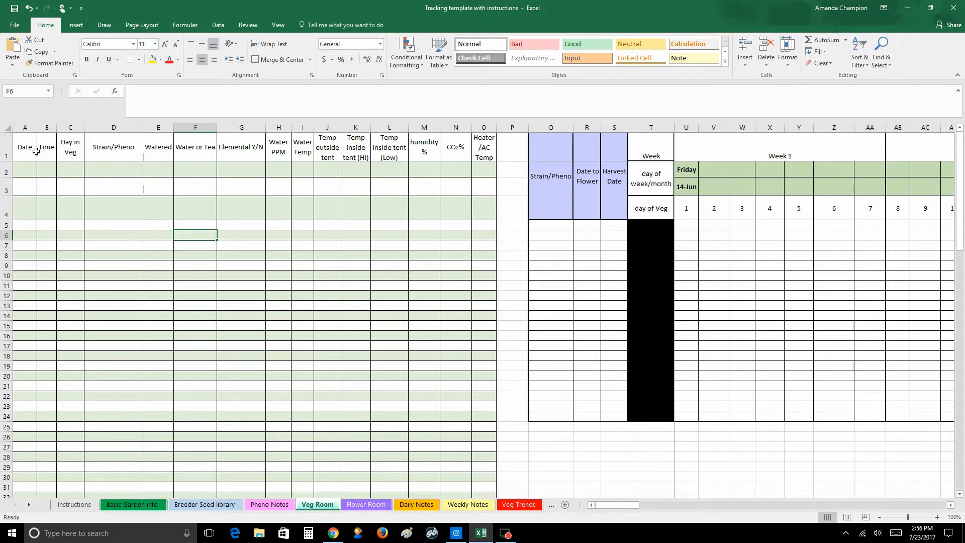
Clear the CO2% column heading, and undo the deletion
left_click(458, 147)
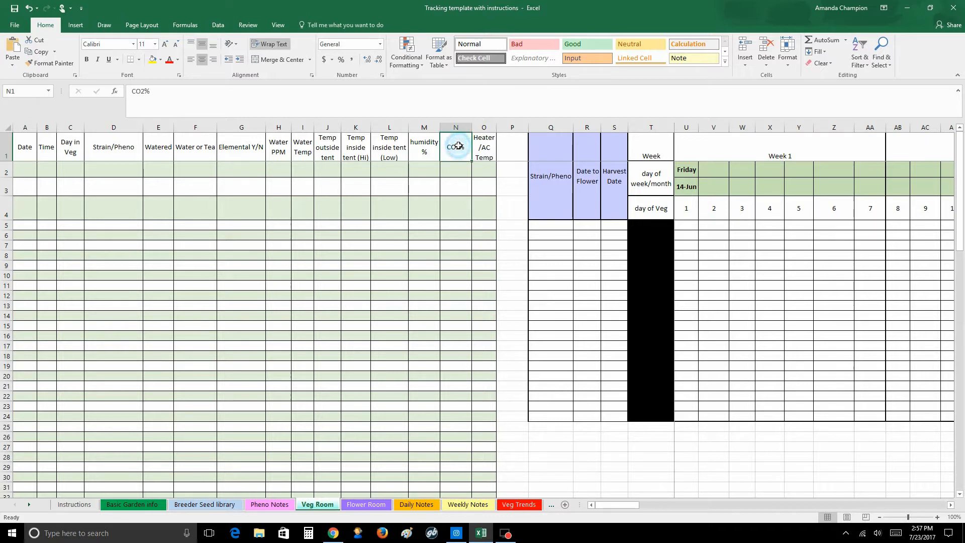
key("BackSpace")
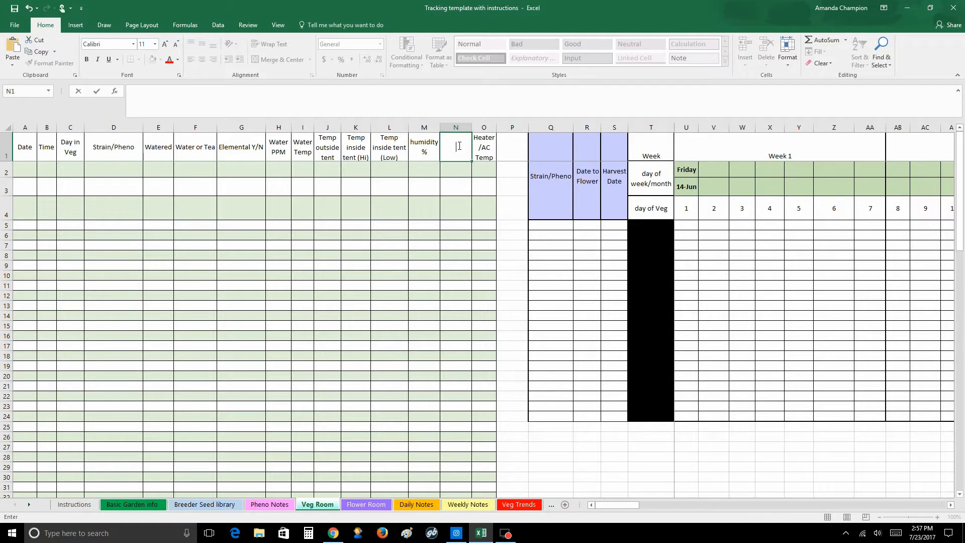
left_click(28, 12)
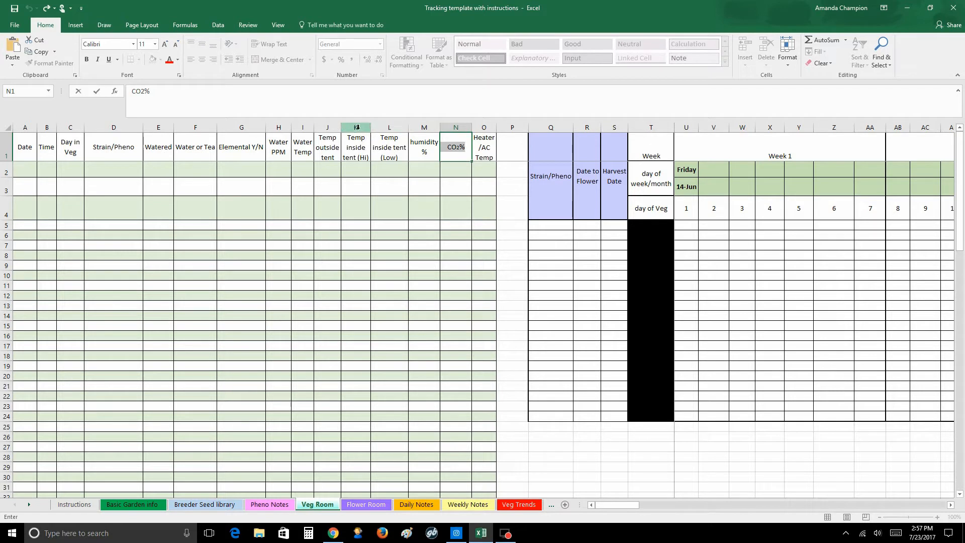
Insert a column before "Temp outside tent" in the Veg Room log and head it "New Title"
left_click(327, 128)
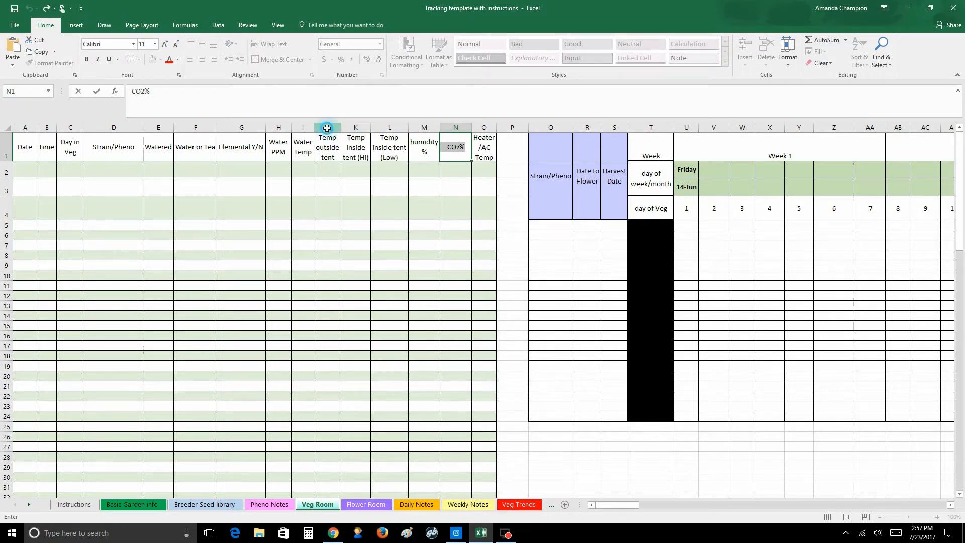
right_click(327, 129)
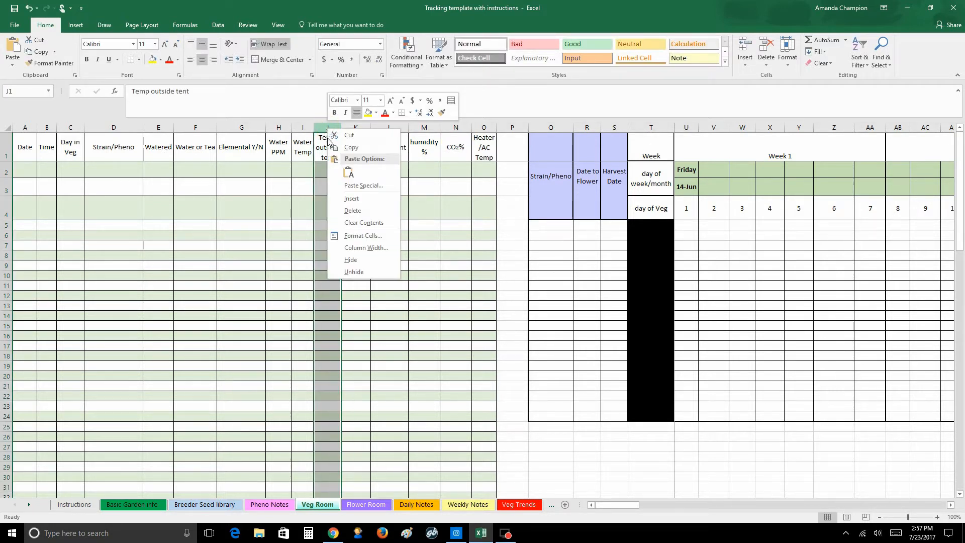
left_click(351, 198)
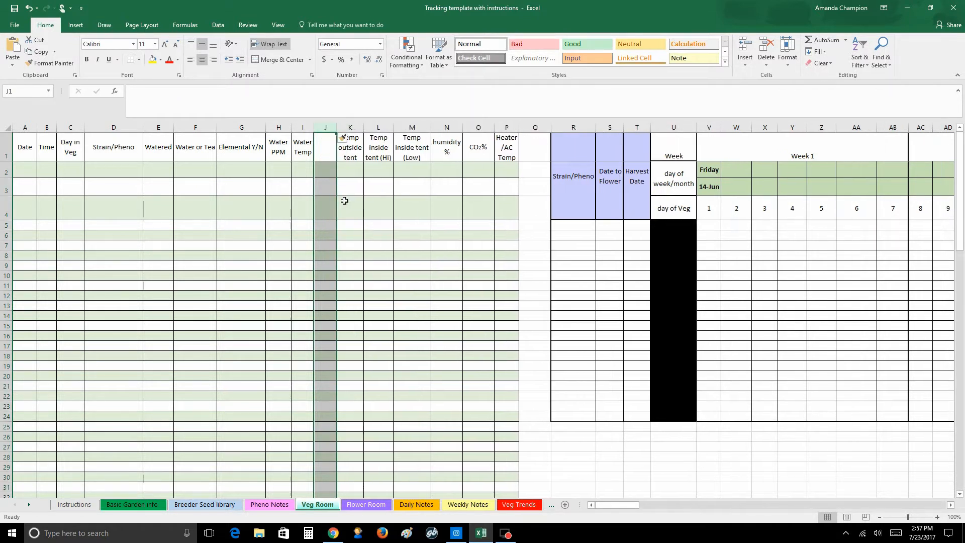
left_click(325, 147)
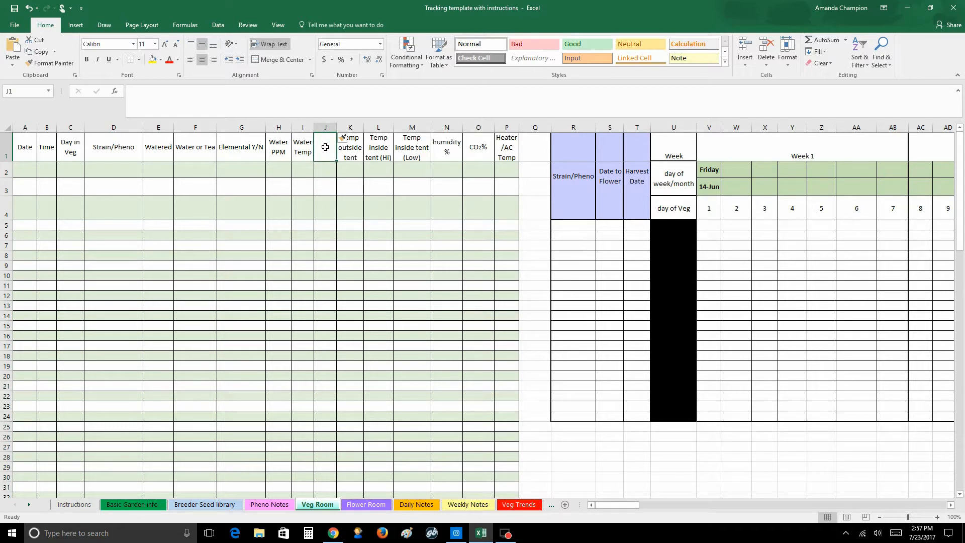
type("New")
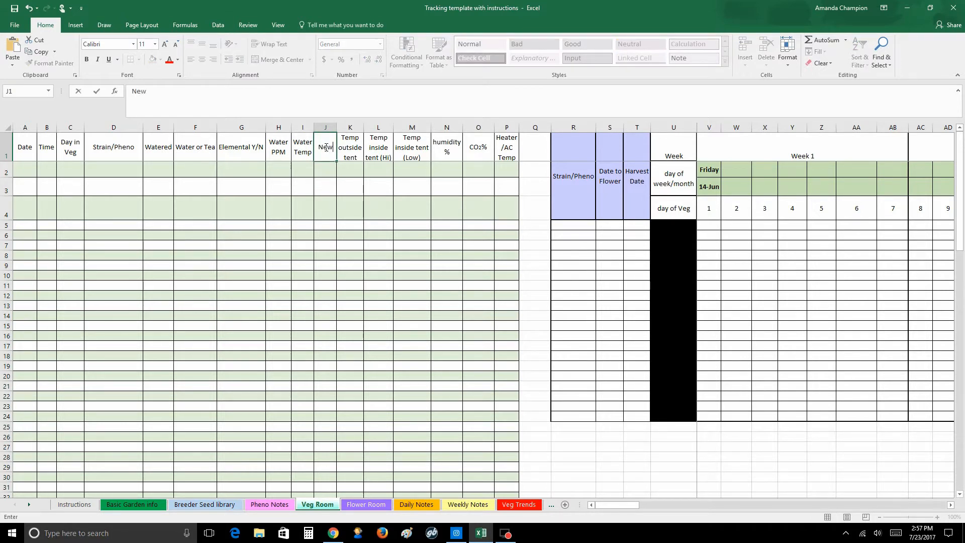
type(" Title")
key("Return")
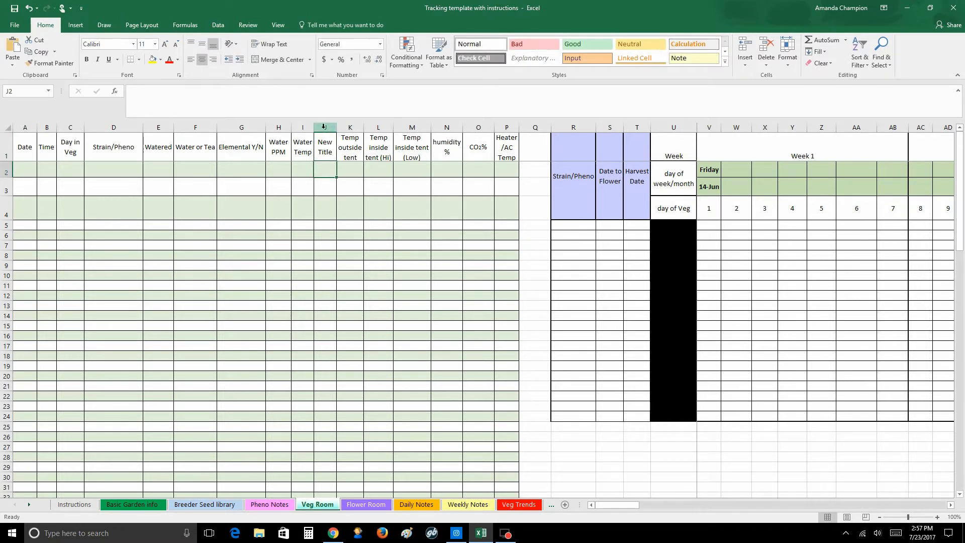
Delete the "New Title" column from the Veg Room log
left_click(324, 126)
right_click(323, 126)
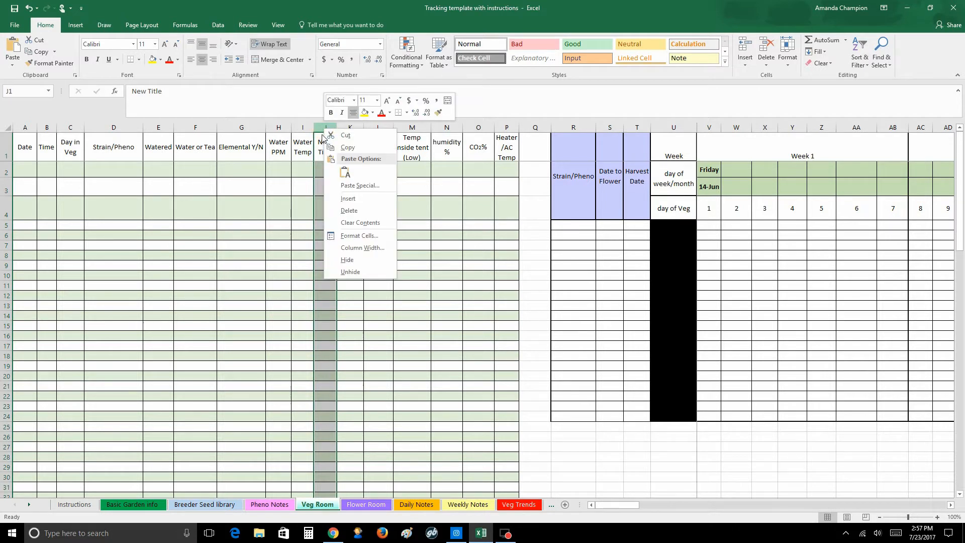
left_click(349, 211)
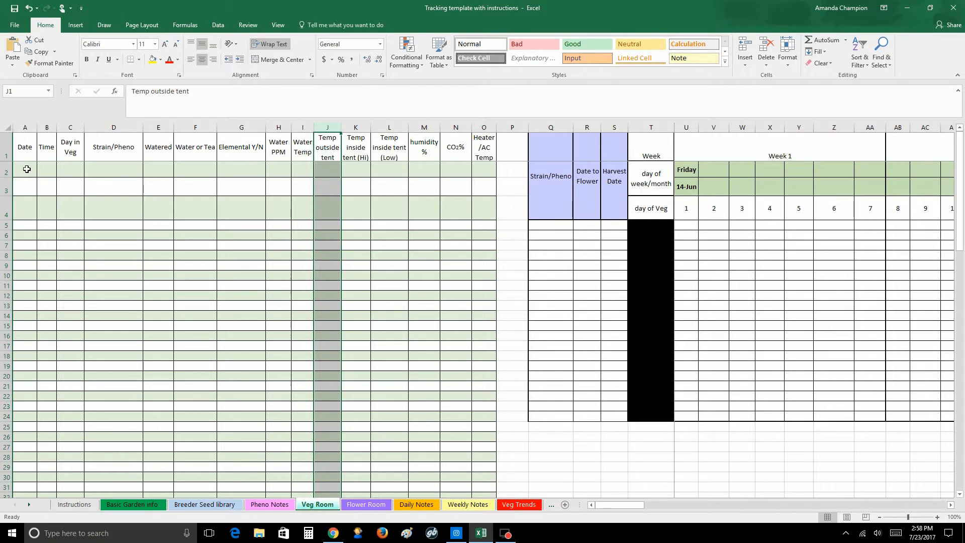
Start the first log entry in row 2 with date 7/23, time "Morning" and day in veg 1
left_click(100, 172)
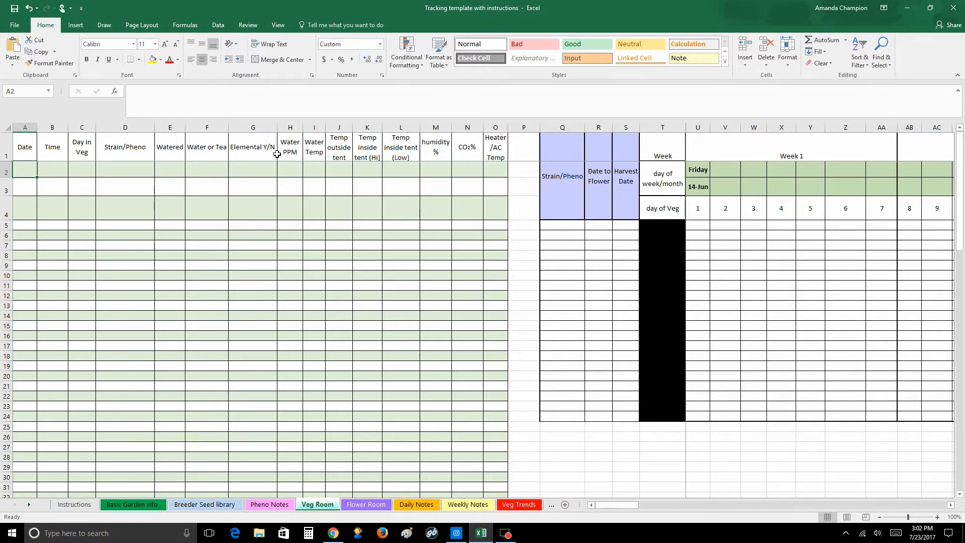
left_click(23, 170)
type("7/23")
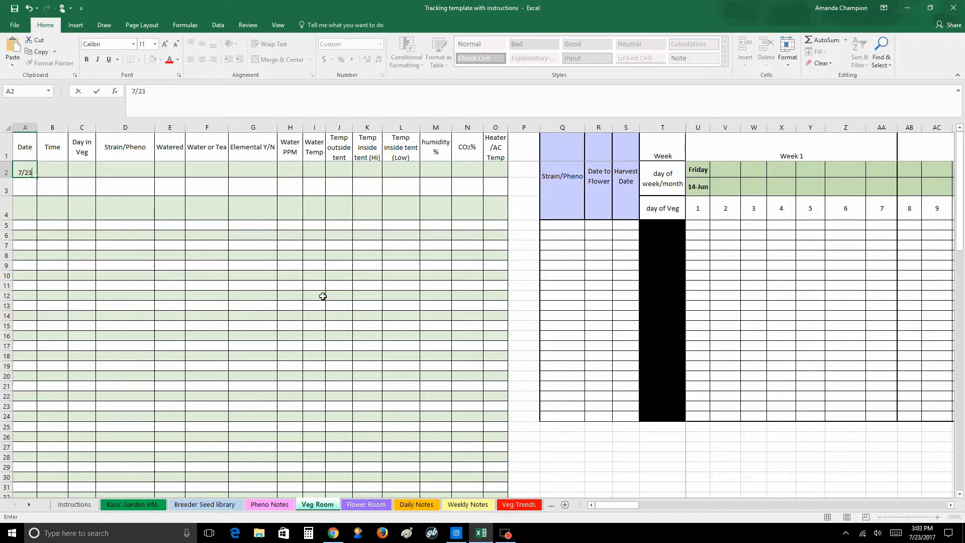
key("Tab")
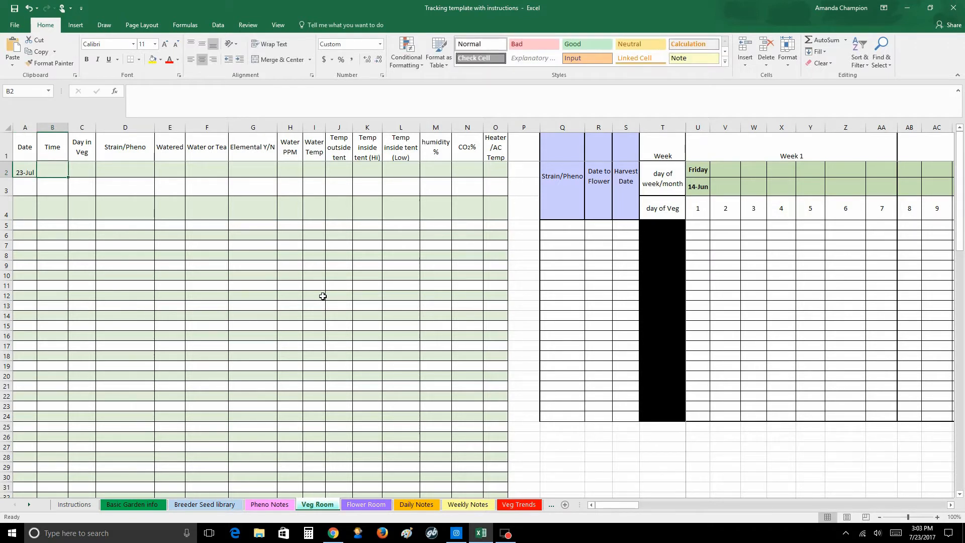
type("Morning")
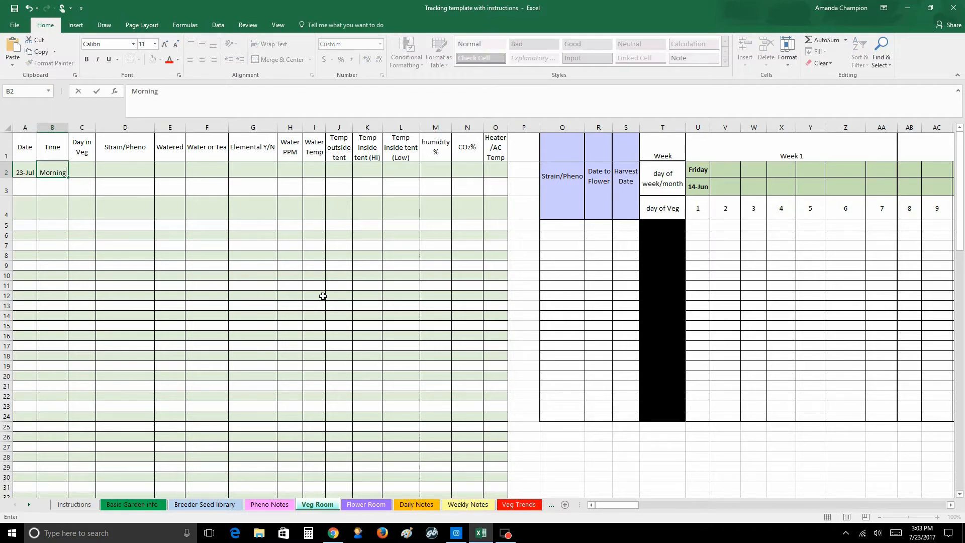
key("Tab")
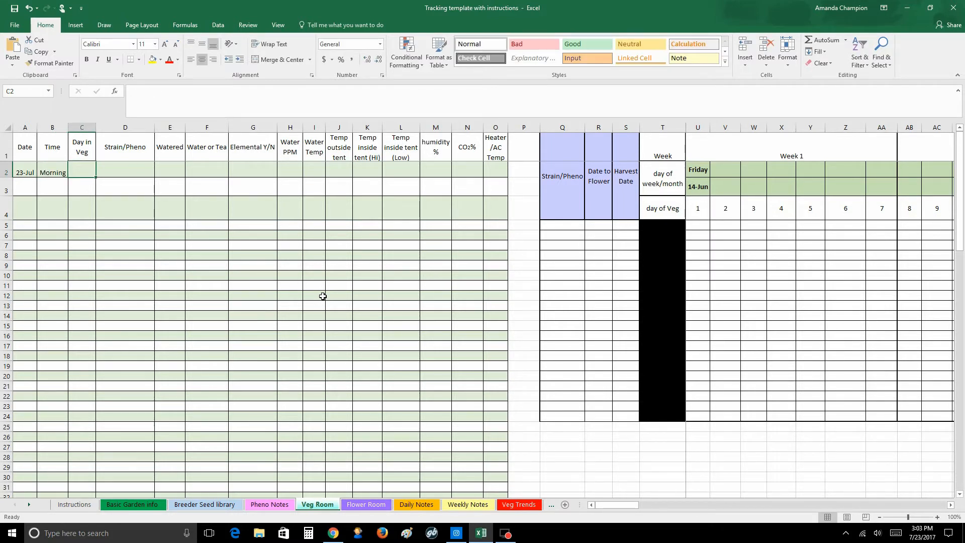
type("1")
key("Tab")
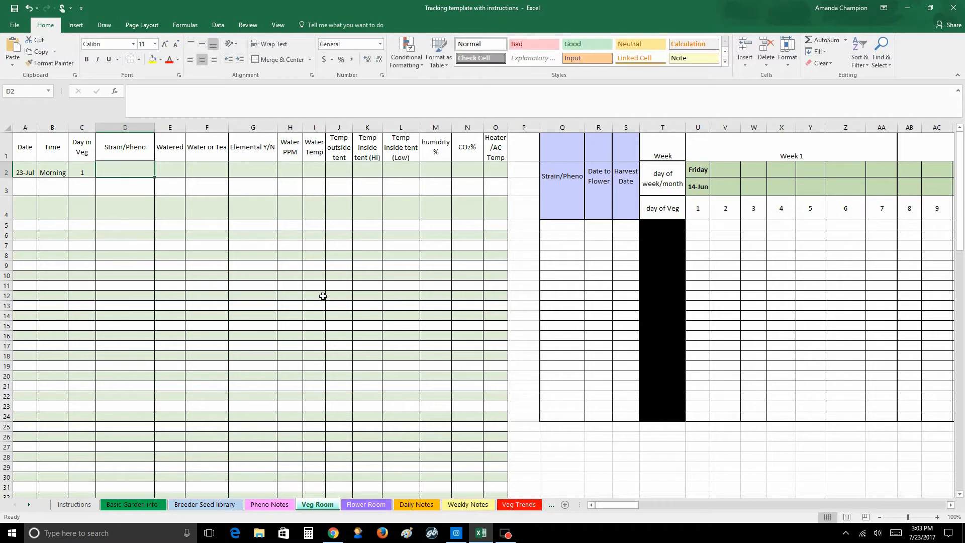
Enter "Jedi OG pheno 1" as the strain/pheno of the first log entry
type("Jef")
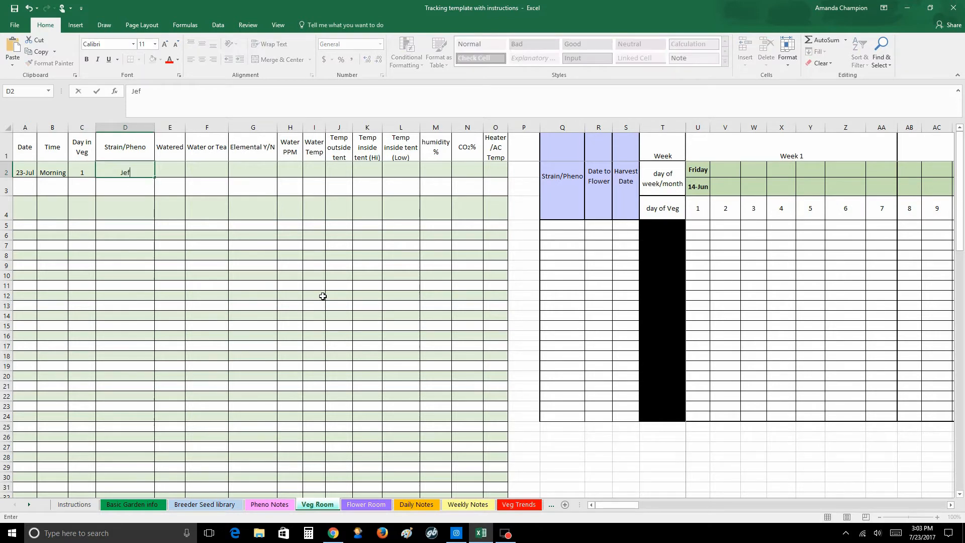
key("BackSpace")
type("di OG pheno 1")
key("Tab")
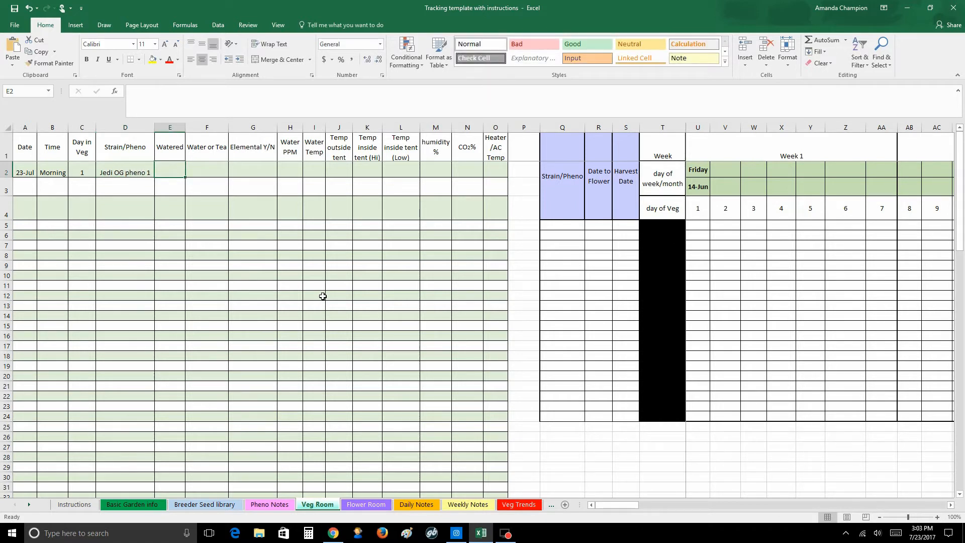
Record the first entry's watering details: Watered "Yes", Water or Tea "Tea" and Elemental "Yes"
type("Yes")
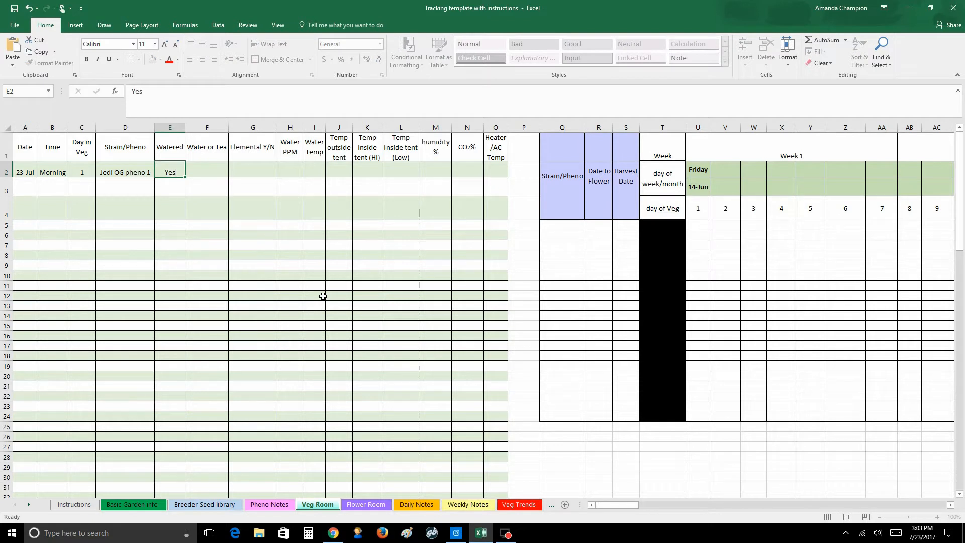
key("Tab")
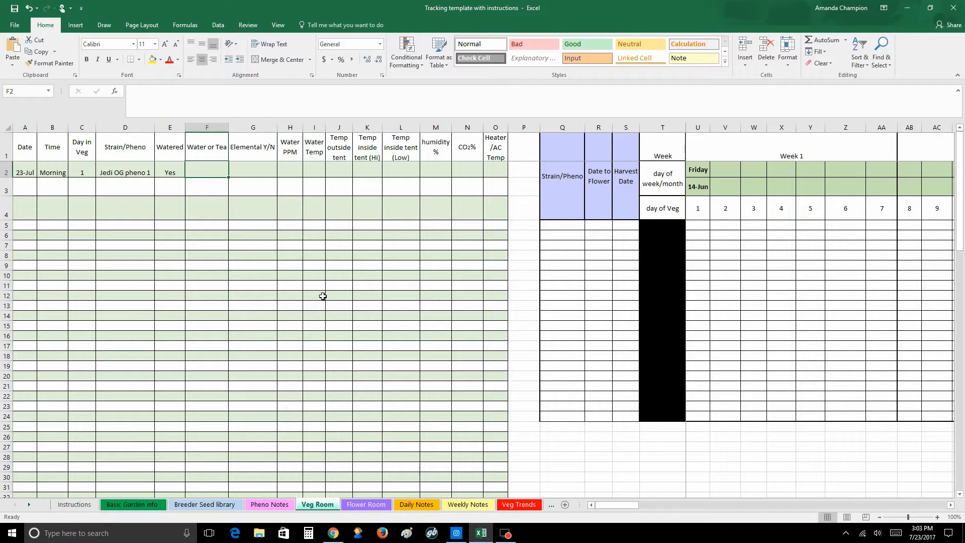
type("a")
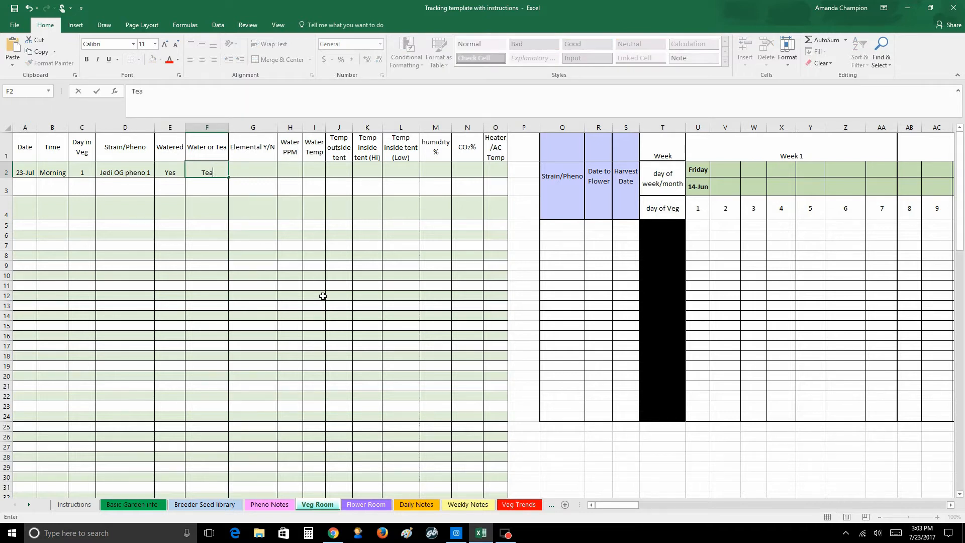
key("Tab")
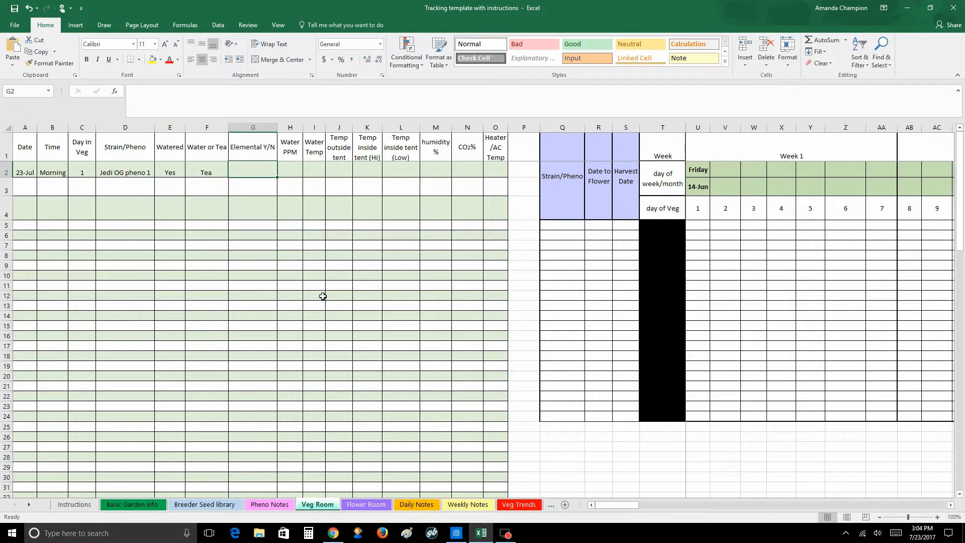
type("Yes")
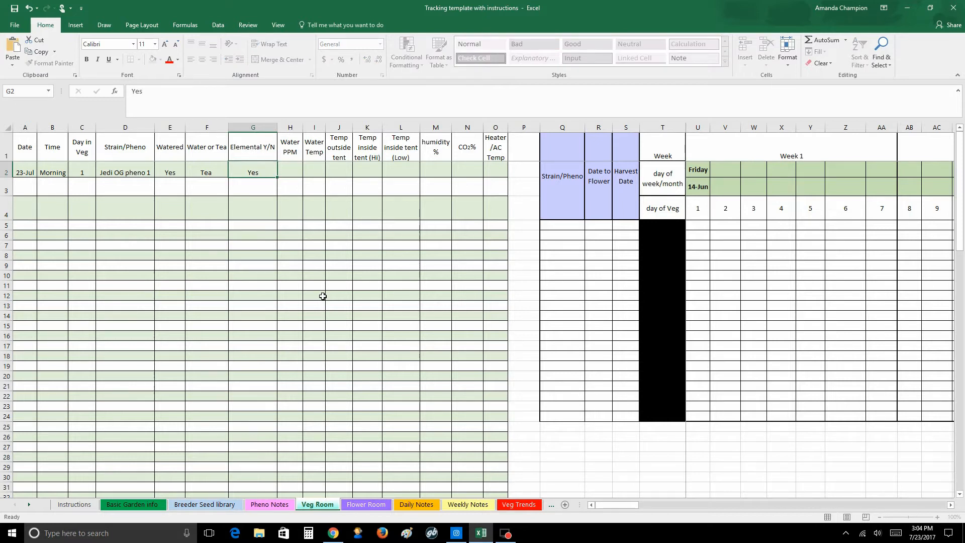
key("Tab")
Enter a water PPM of 1 and a water temperature of 76 in row 2
type("1")
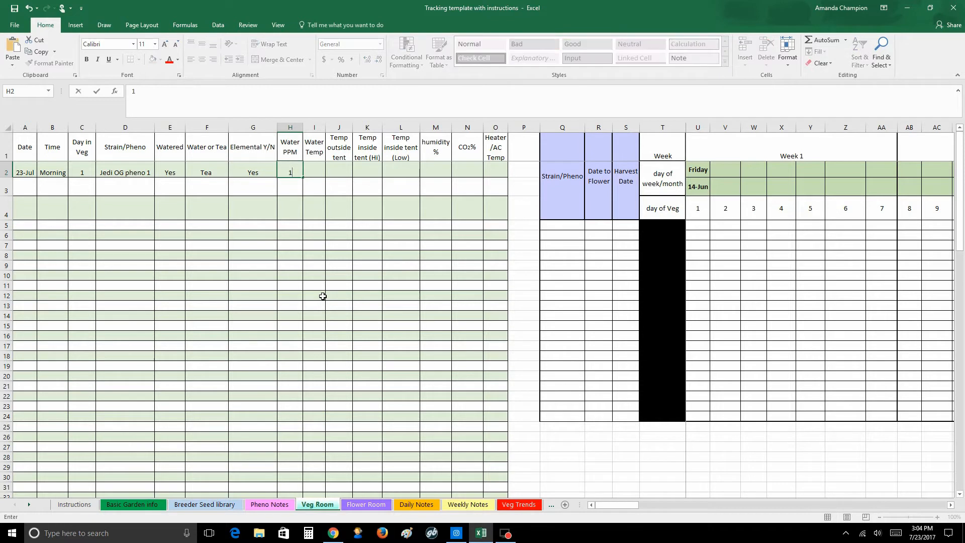
key("Tab")
type("7")
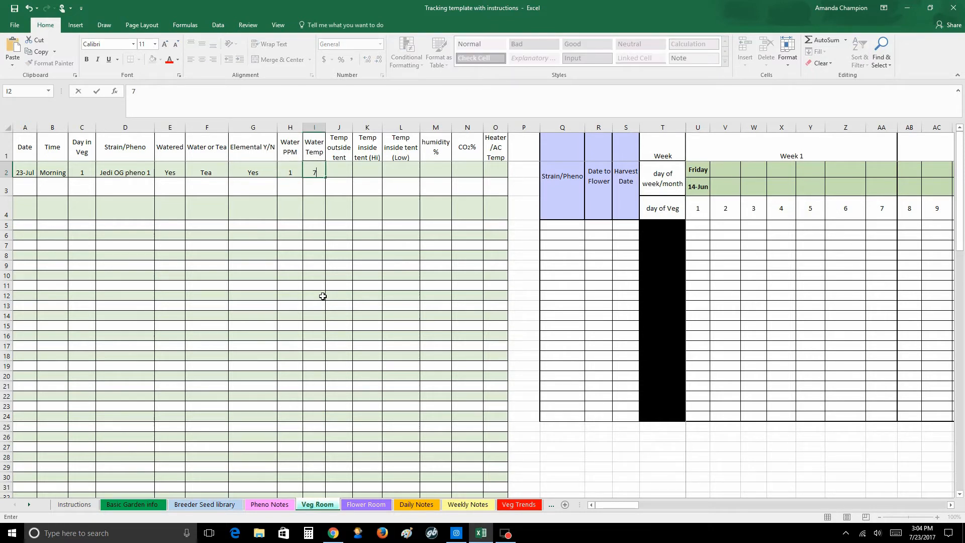
type("6")
key("Tab")
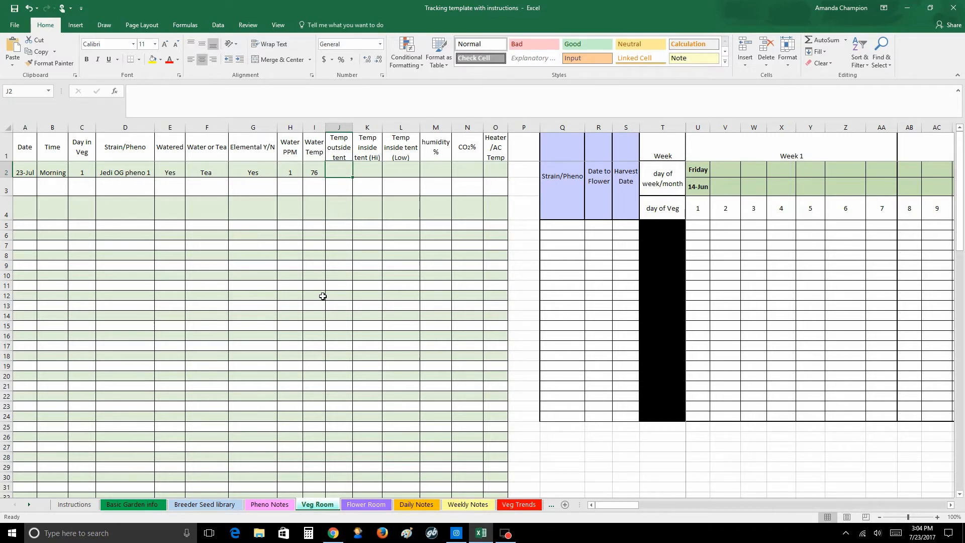
Enter row 2's tent temperatures: 78.5 outside, 79.5 inside high and 72.3 inside low
type("78.5")
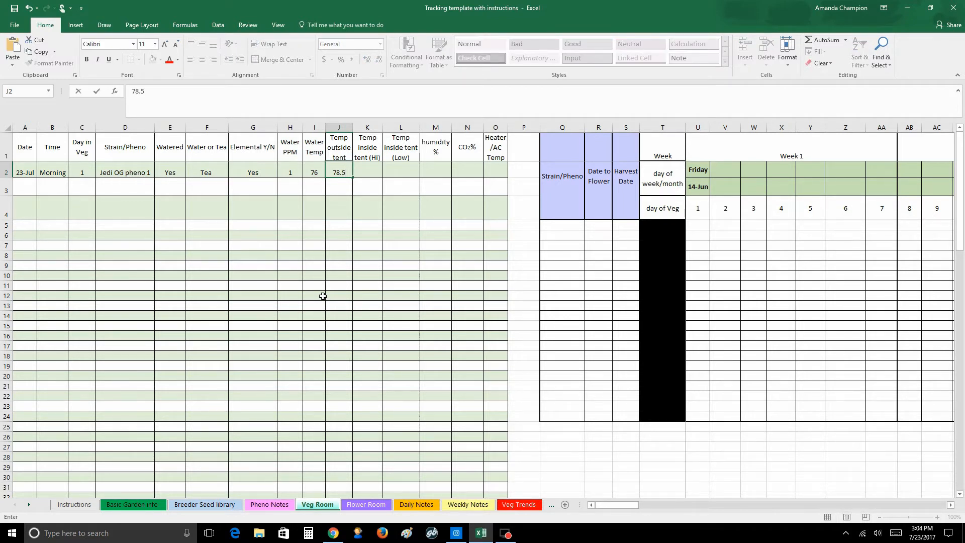
key("Tab")
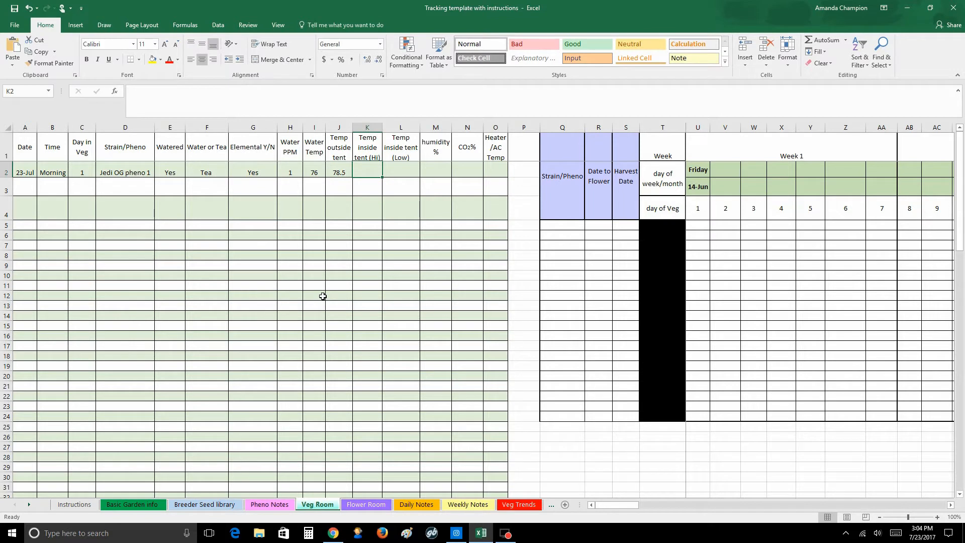
type("79.5")
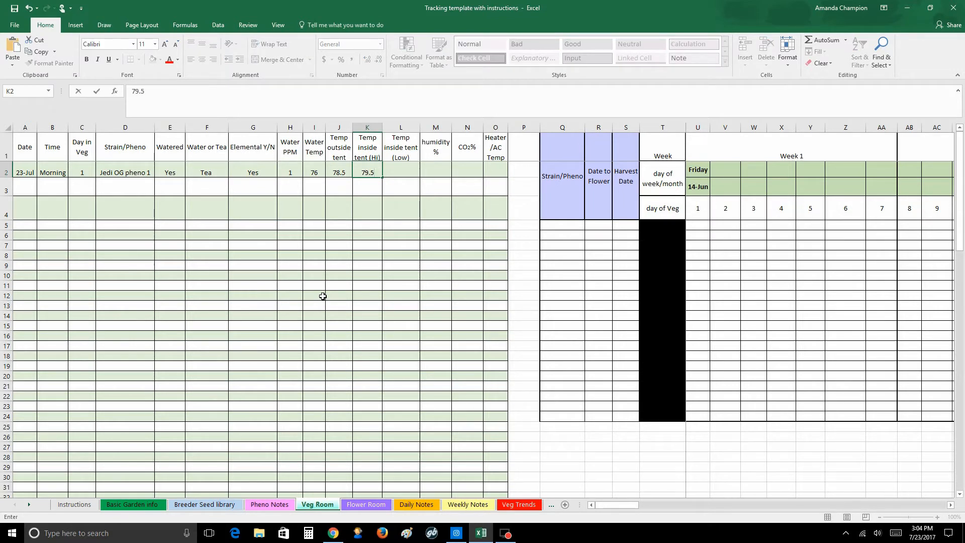
key("Tab")
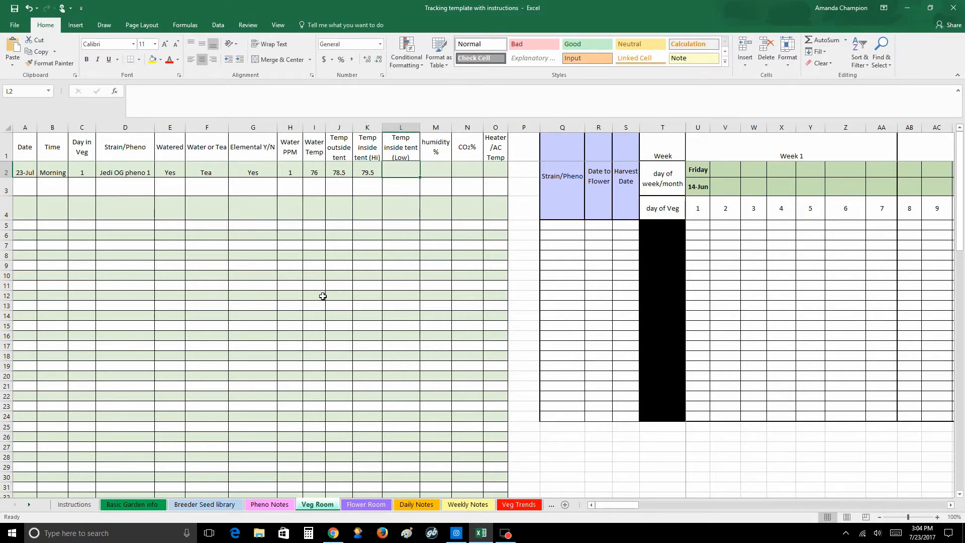
type("72.3")
key("Tab")
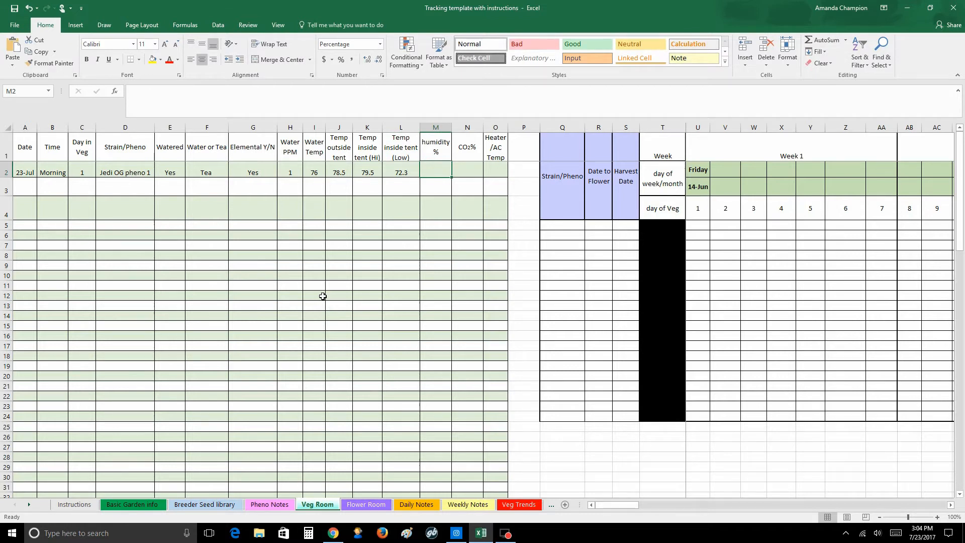
Enter row 2's humidity as 55% and its CO2 as 0%
type("55")
key("Tab")
type("0")
key("Tab")
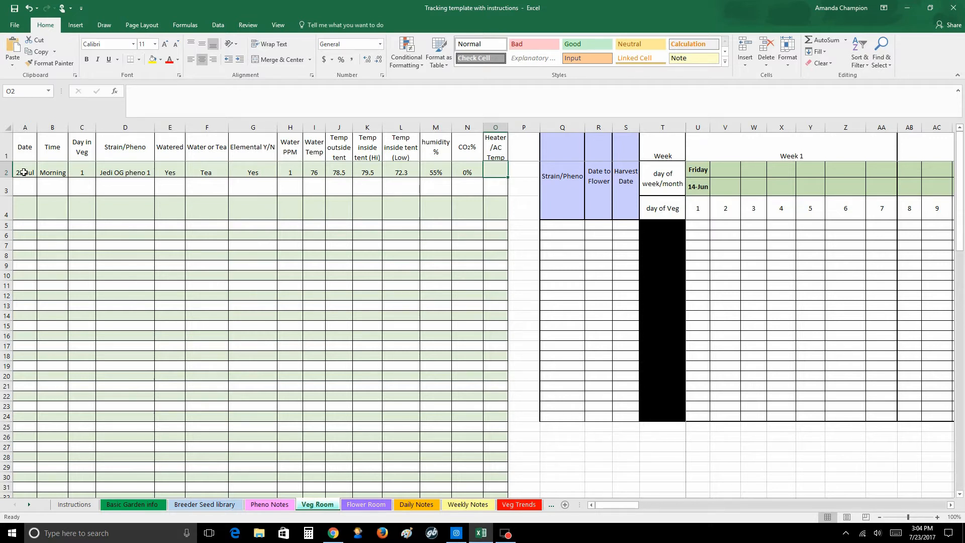
Enter "Jedi OG seedlings" as the Strain/Pheno in row 3
left_click(100, 173)
left_click(122, 184)
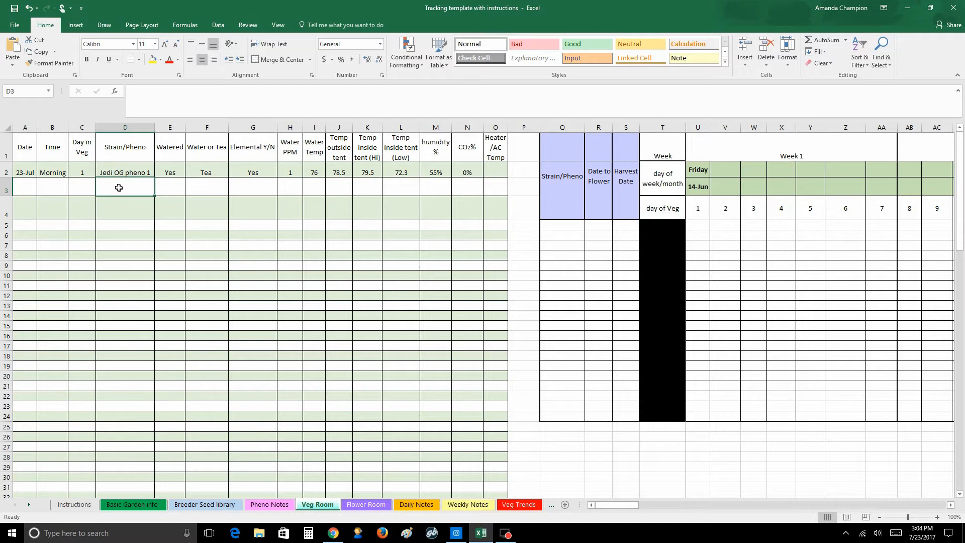
type("Jed i")
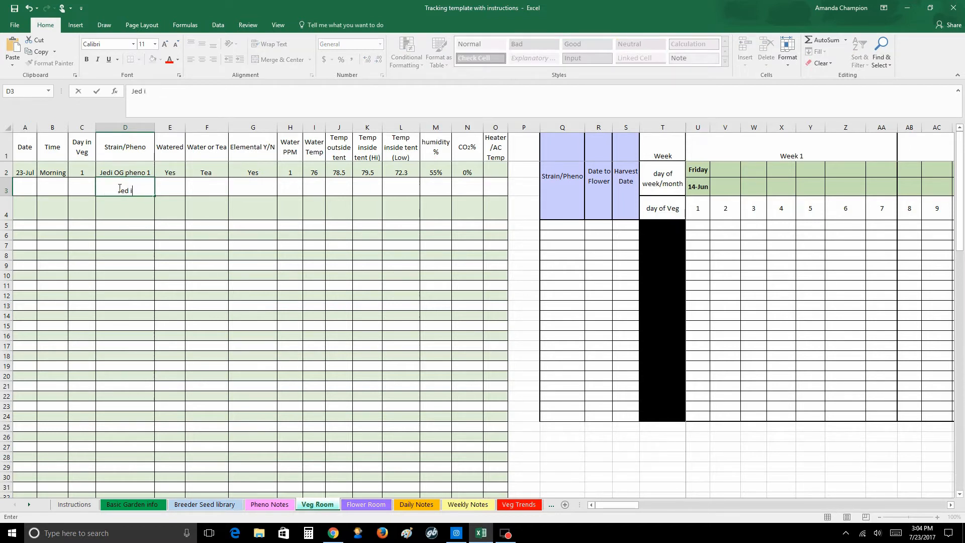
key("BackSpace")
key("BackSpace")
type("i OG ")
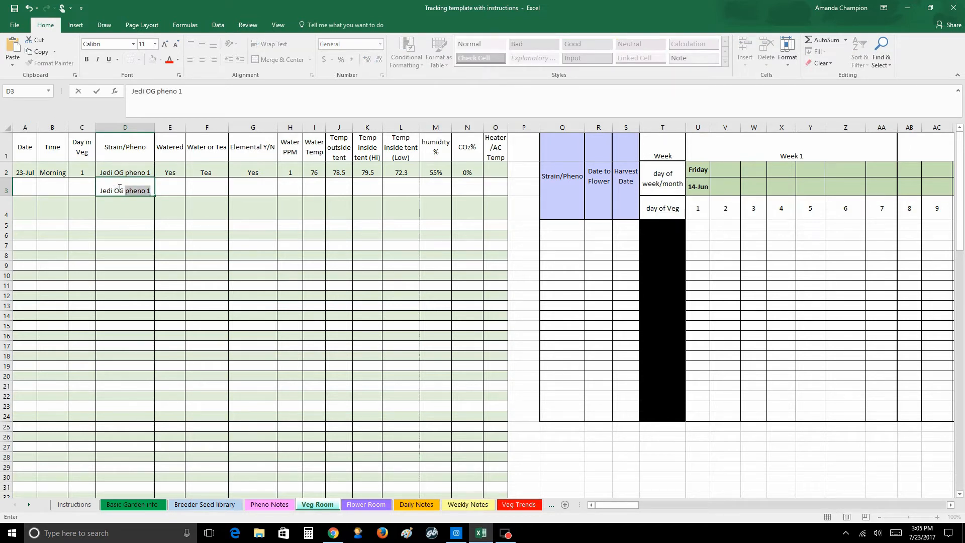
type("seedlings")
key("Tab")
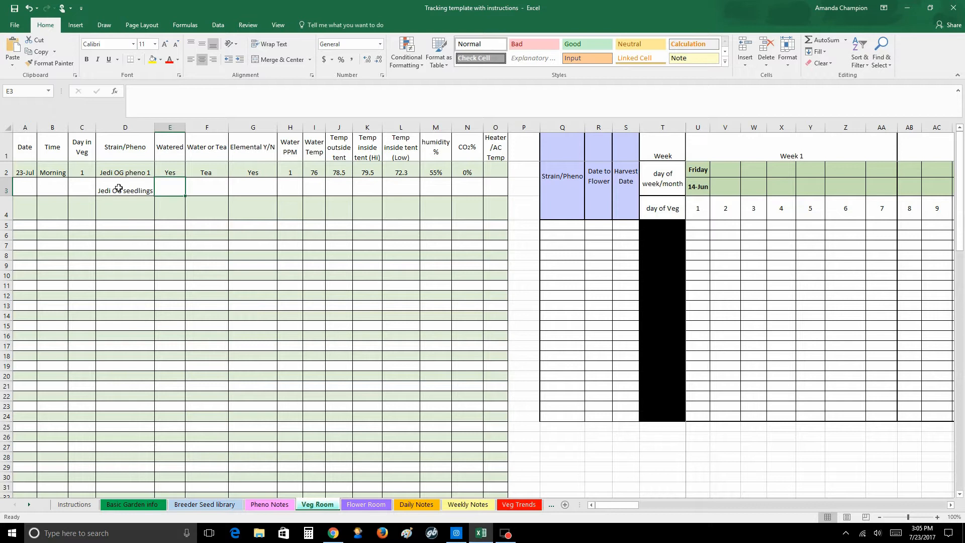
Replace the Strain/Pheno entry in row 3 with "Tent"
left_click(118, 188)
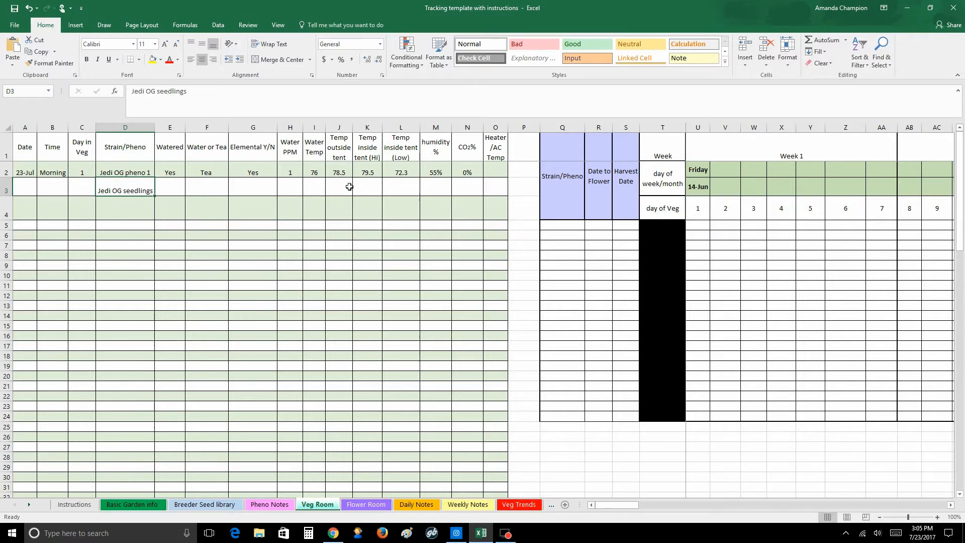
left_click_drag(347, 187, 451, 192)
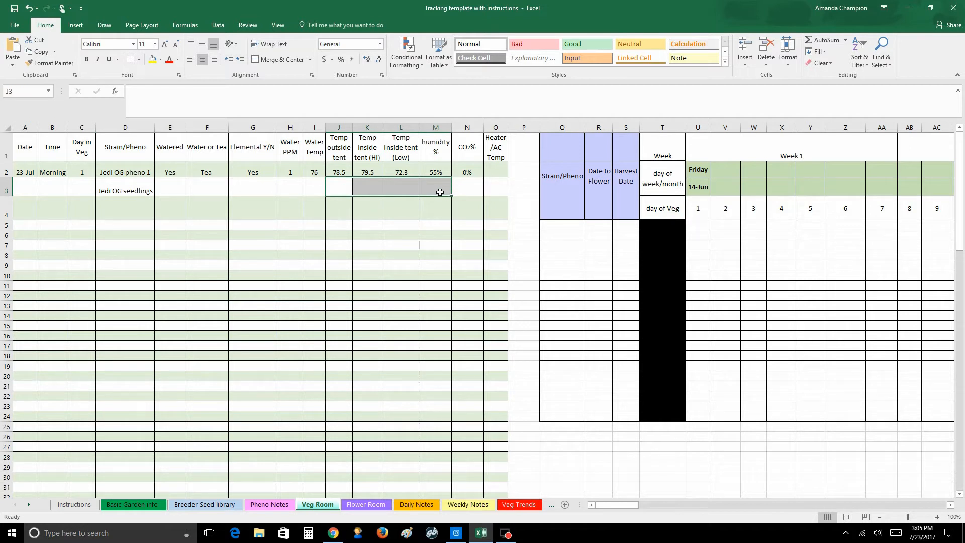
left_click(121, 190)
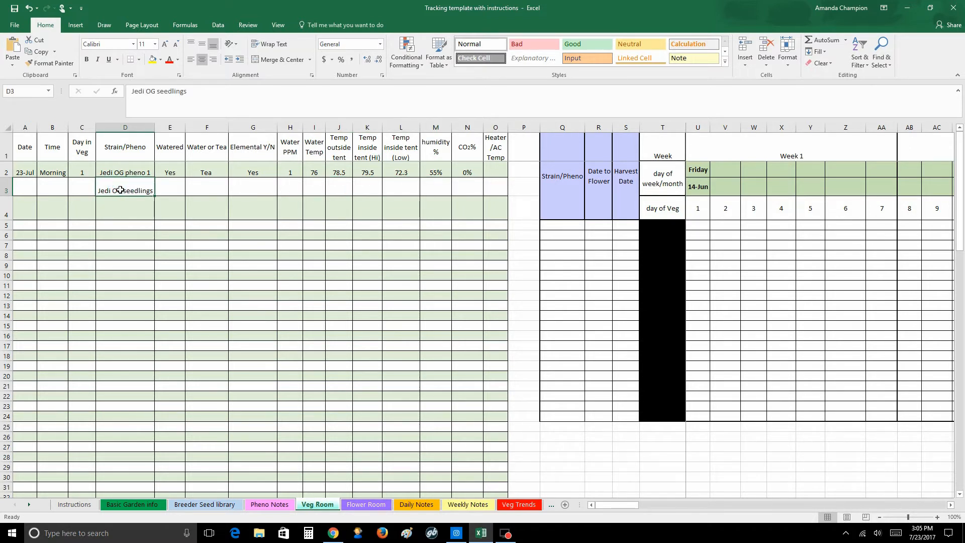
type("Tent")
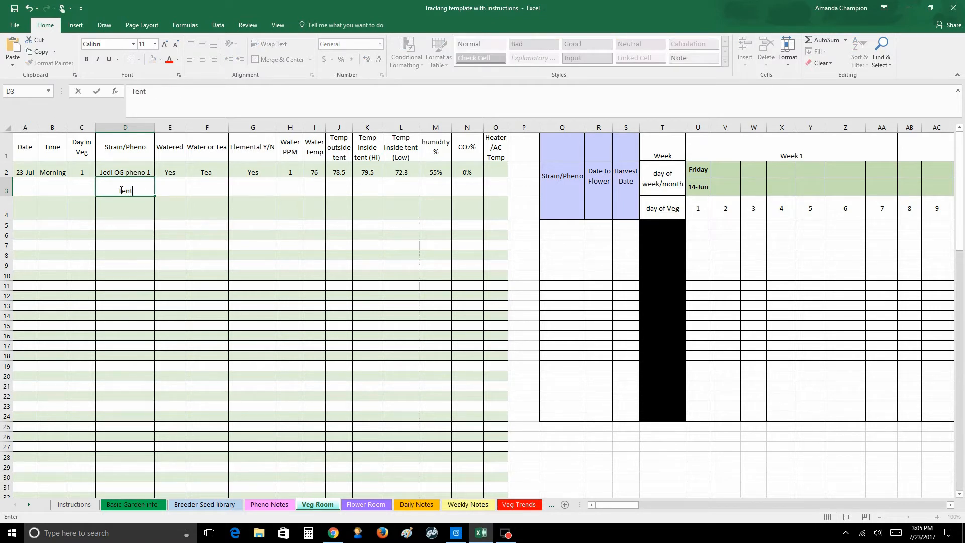
key("Tab")
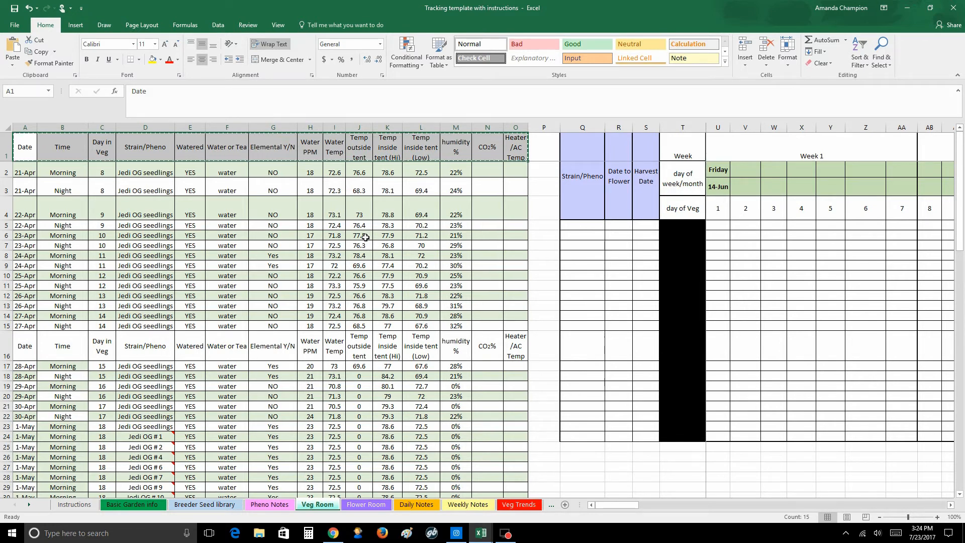
Add a comment reading "comment" to the Strain/Pheno cell of the 29-Apr morning entry (D19)
scroll(365, 237, "down", 2)
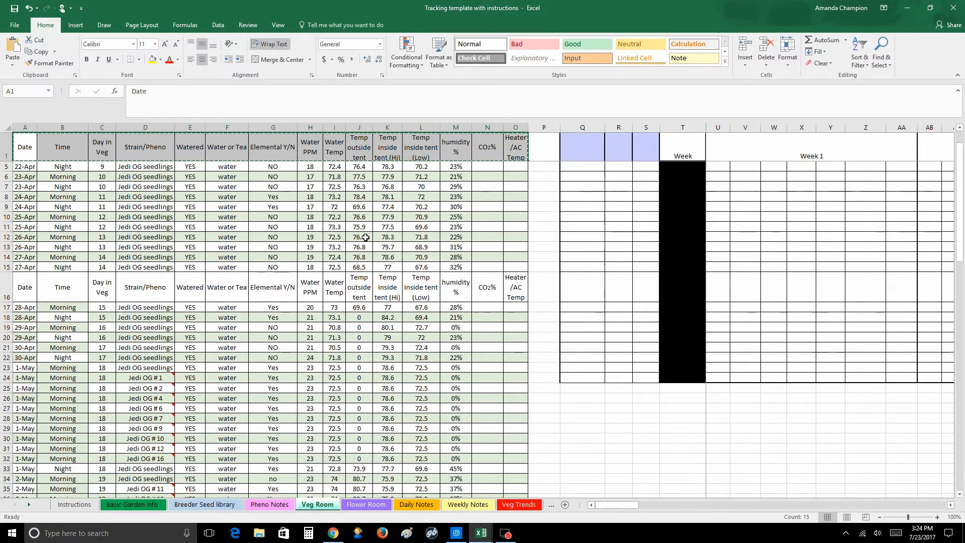
mouse_move(161, 347)
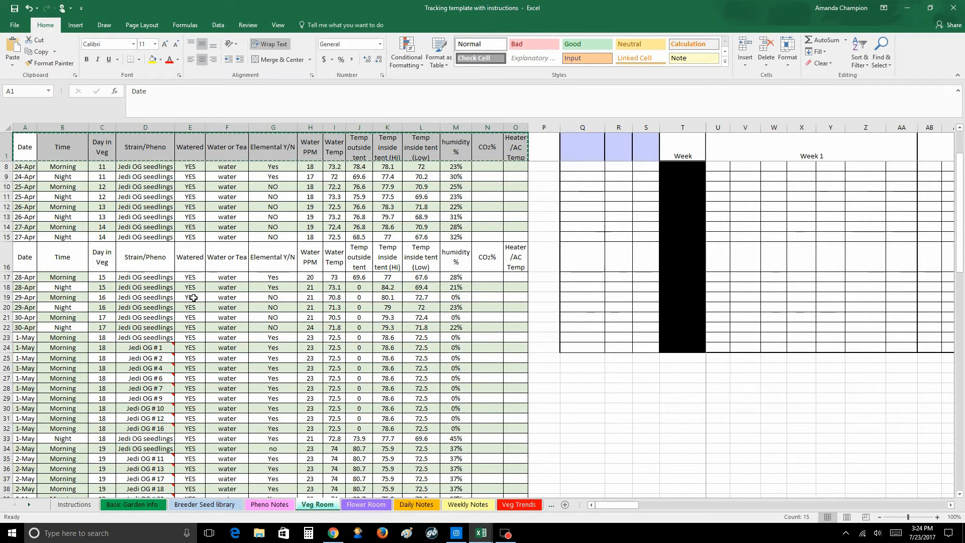
left_click(163, 298)
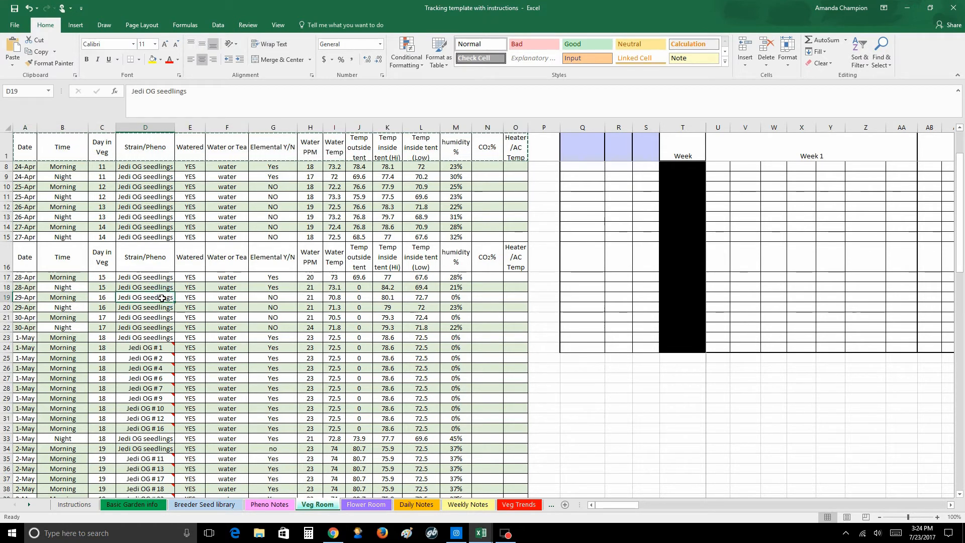
right_click(161, 297)
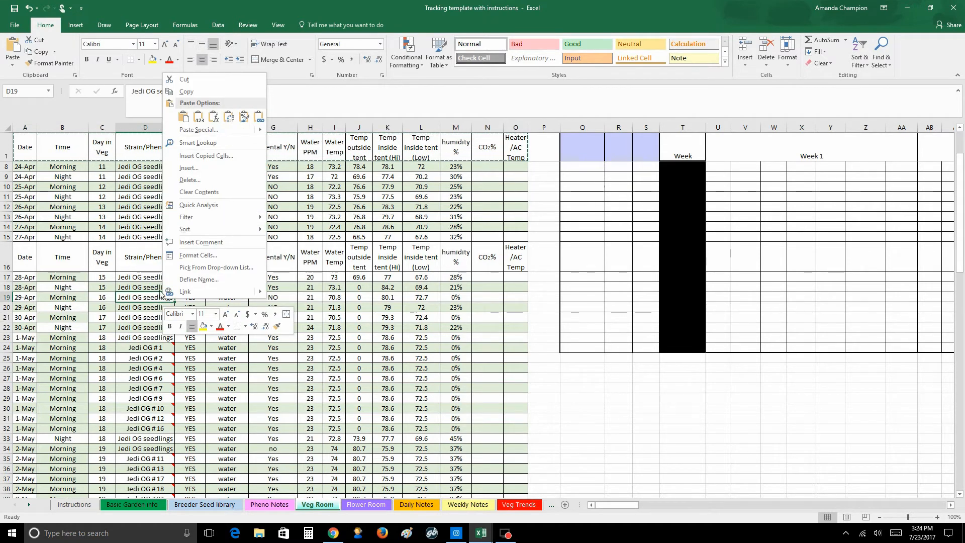
left_click(202, 243)
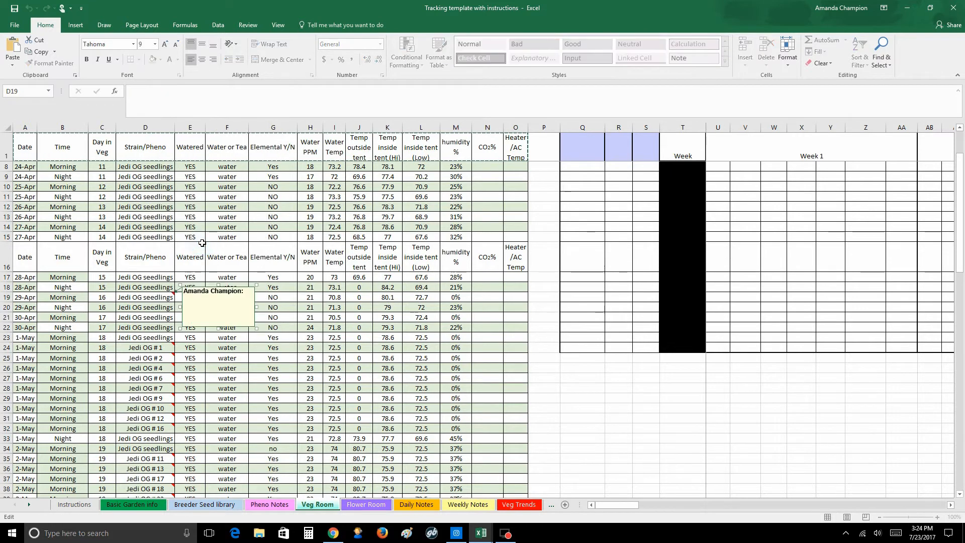
left_click(210, 304)
type("comment")
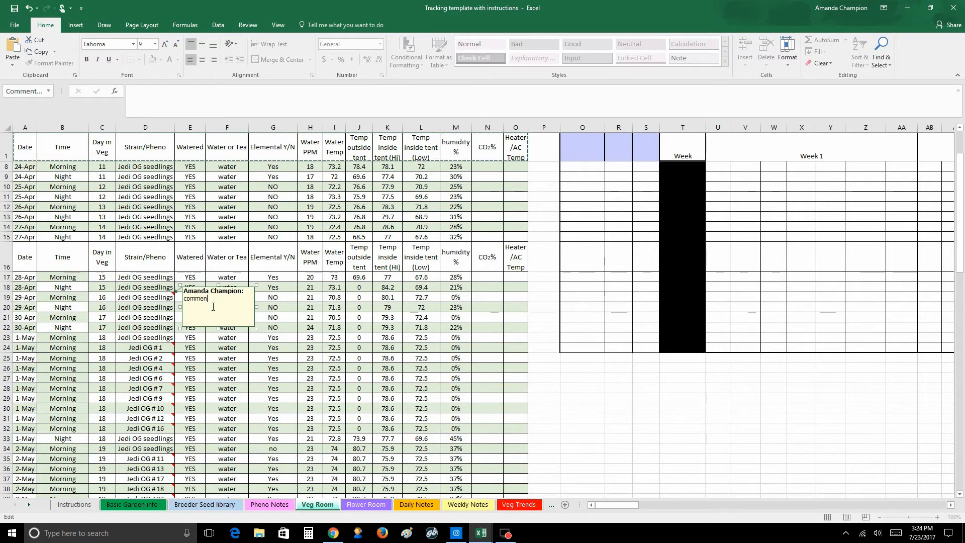
left_click(176, 315)
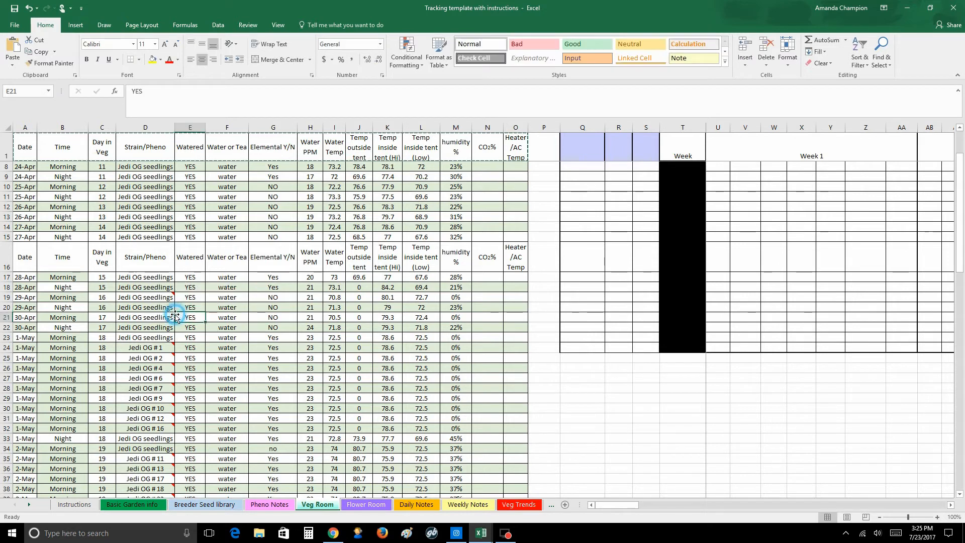
Display the comment on cell D19, then delete it
mouse_move(168, 297)
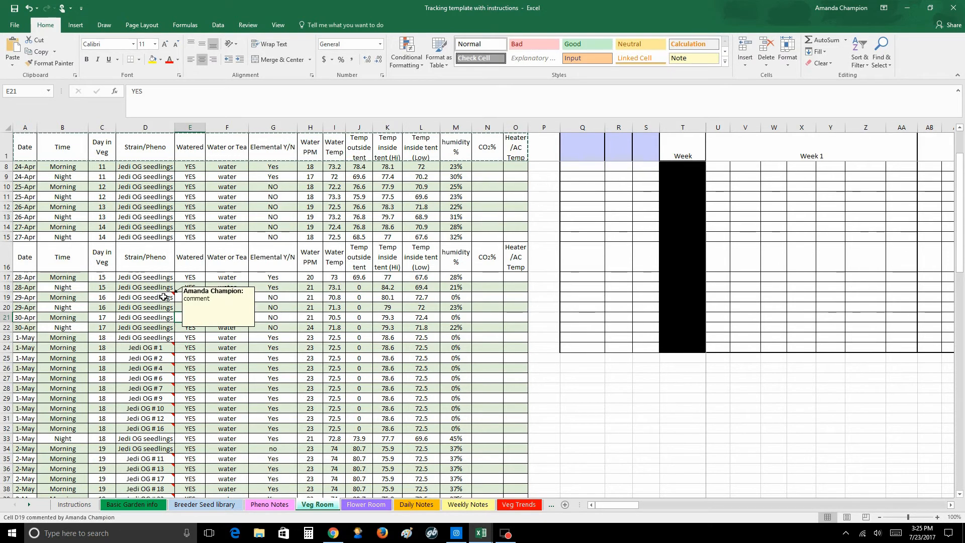
left_click(164, 297)
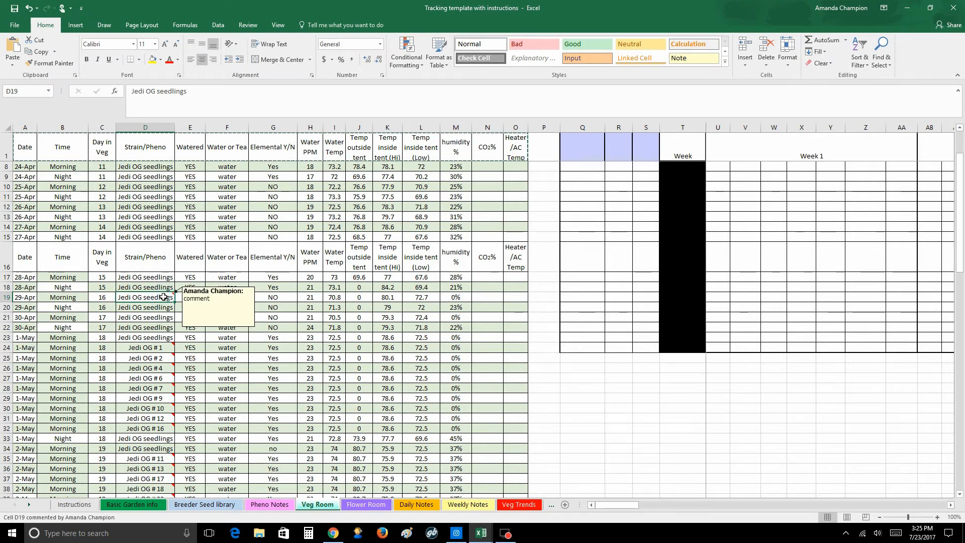
right_click(163, 296)
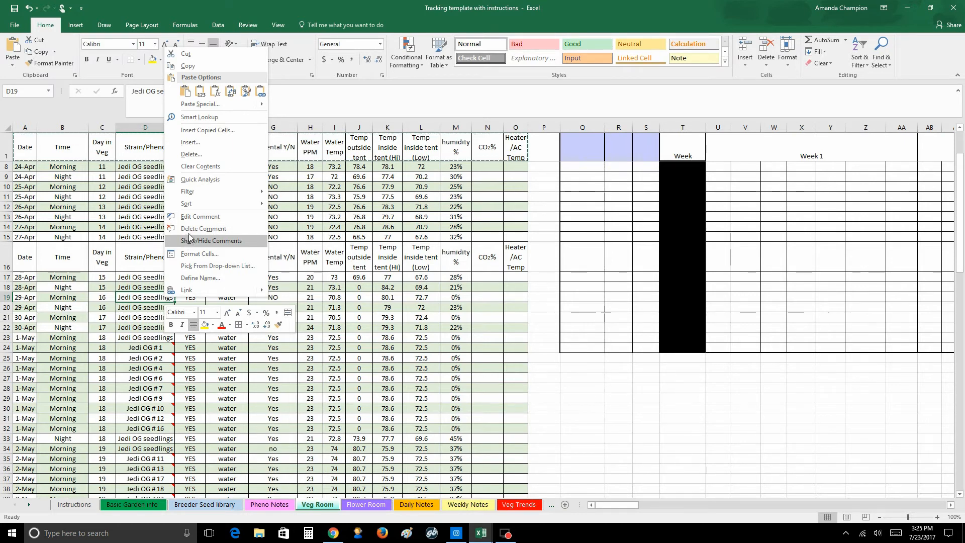
left_click(191, 228)
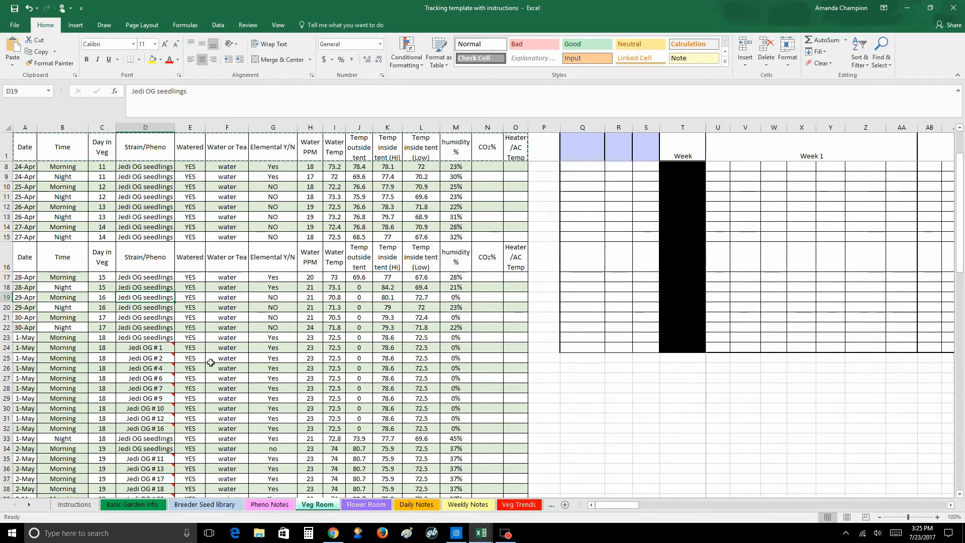
Copy the log's header row A1:O1 and paste it into row 45 below the last 4-May entry
scroll(209, 367, "up", 2)
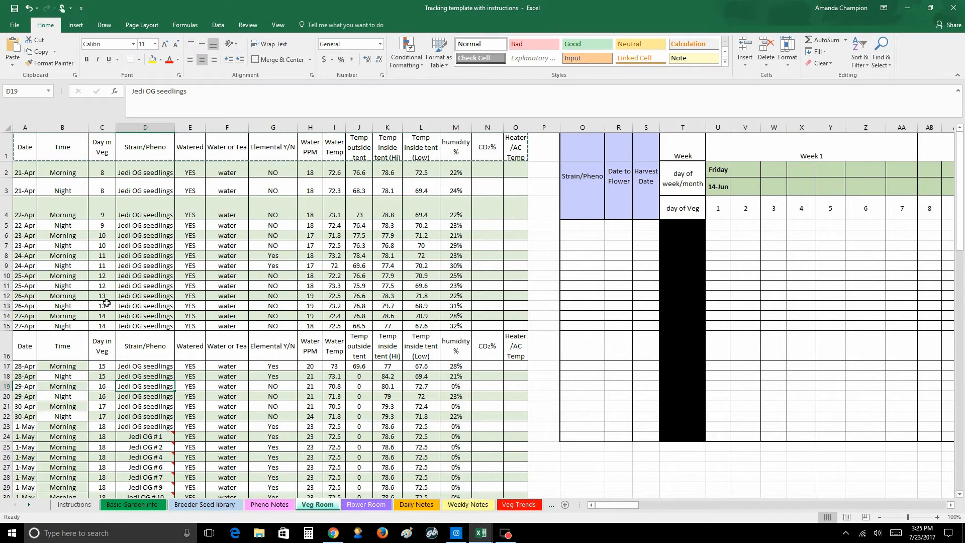
left_click(101, 326)
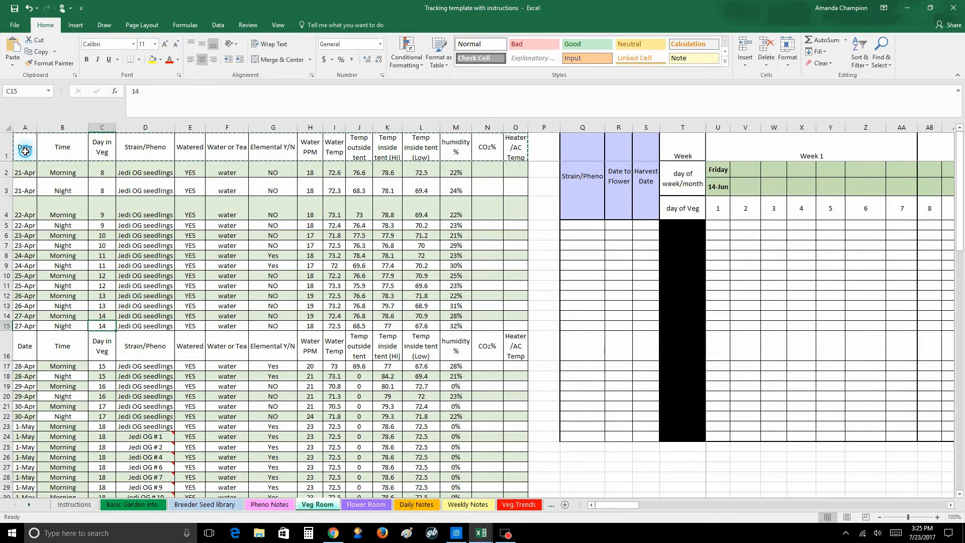
left_click_drag(25, 151, 506, 145)
key("ctrl+c")
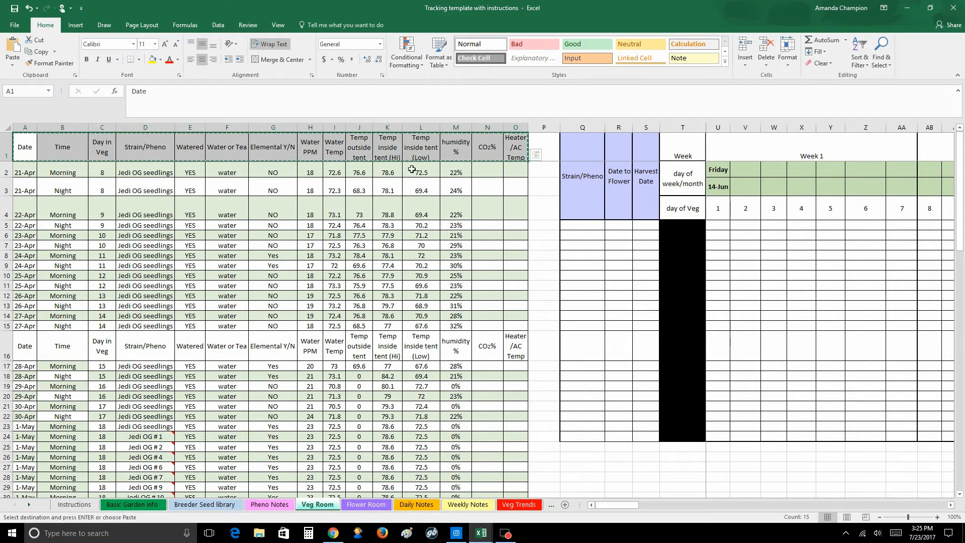
scroll(247, 384, "down", 5)
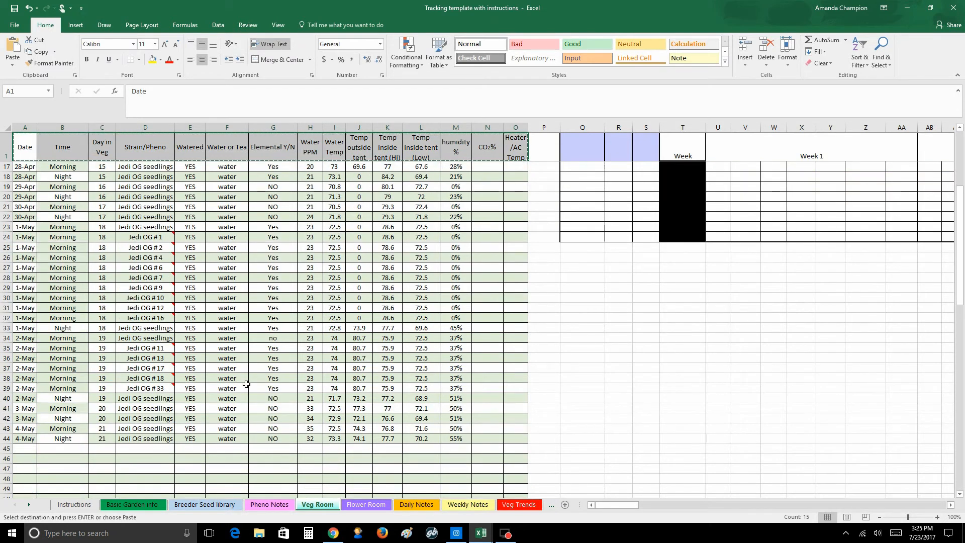
left_click(23, 449)
key("ctrl+v")
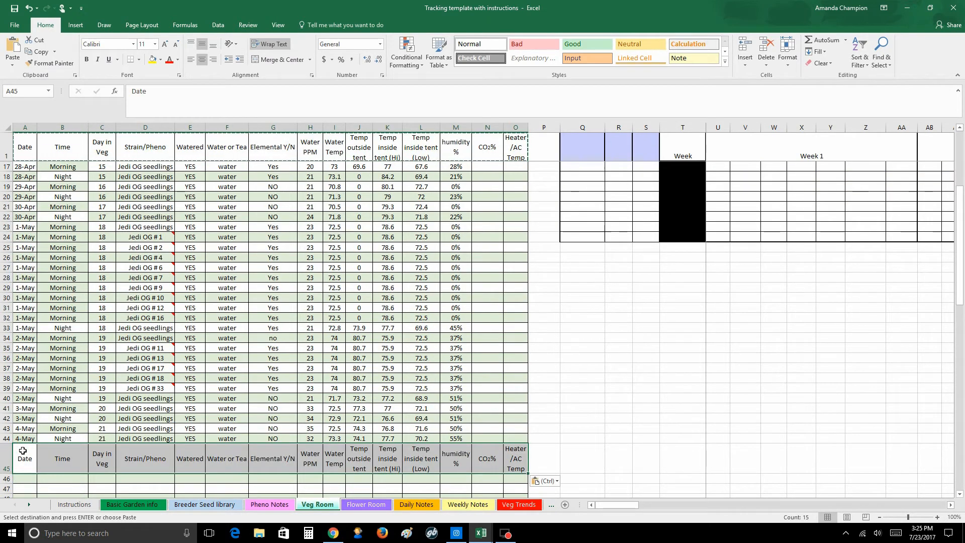
Review the block of log entries from the row 16 header down to the repeated header in row 45
scroll(23, 450, "down", 2)
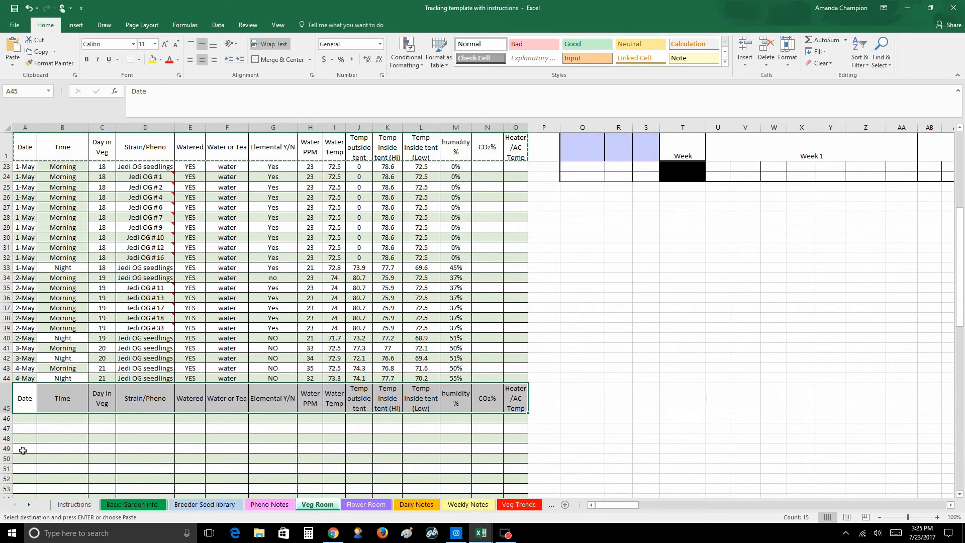
scroll(25, 430, "up", 4)
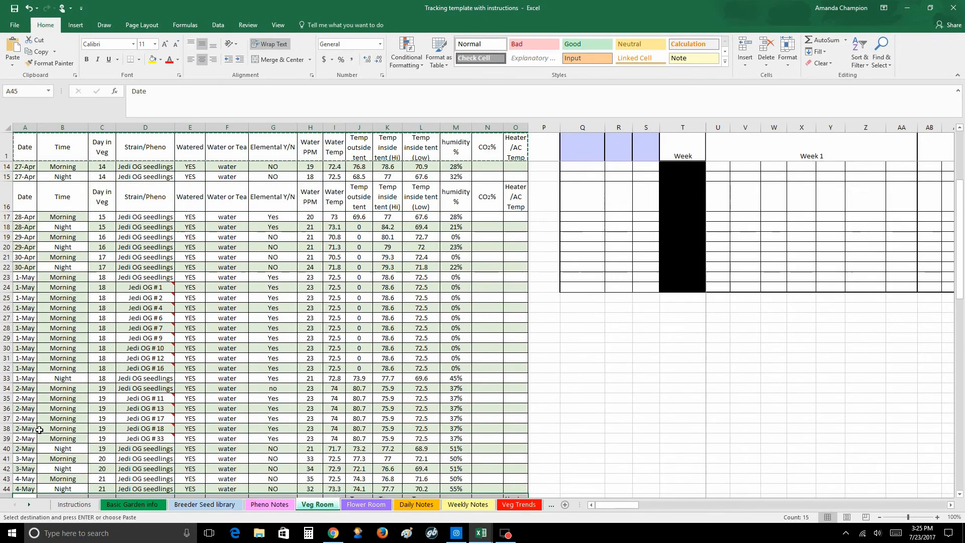
left_click_drag(20, 233, 504, 433)
scroll(448, 370, "up", 2)
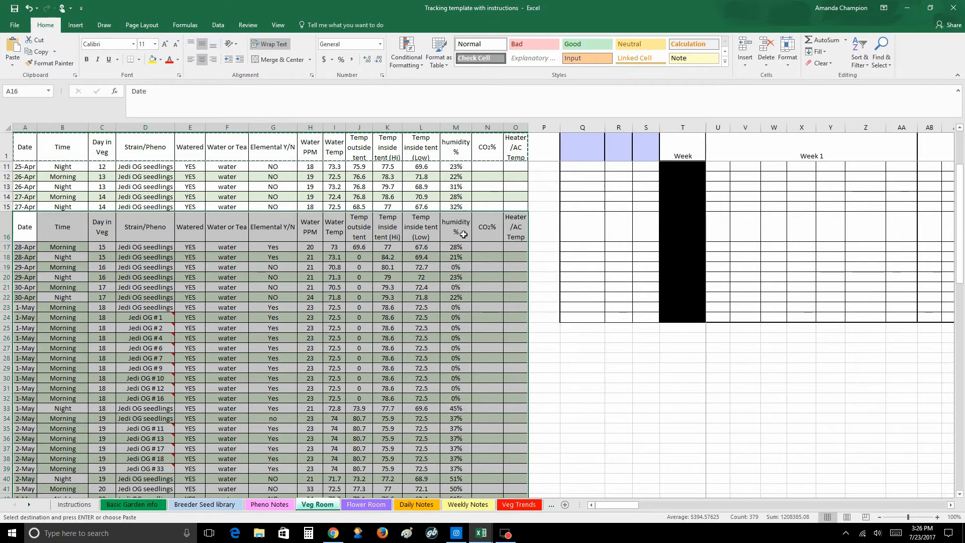
scroll(463, 234, "down", 5)
left_click(27, 371)
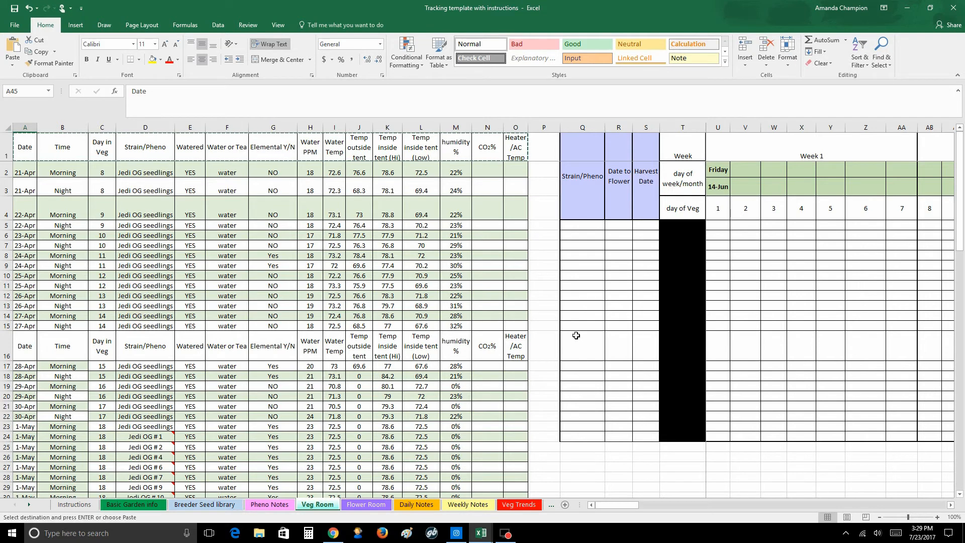
Fill the Week 1 weekday row from Friday in U2 across to Thursday in AA2
left_click(720, 171)
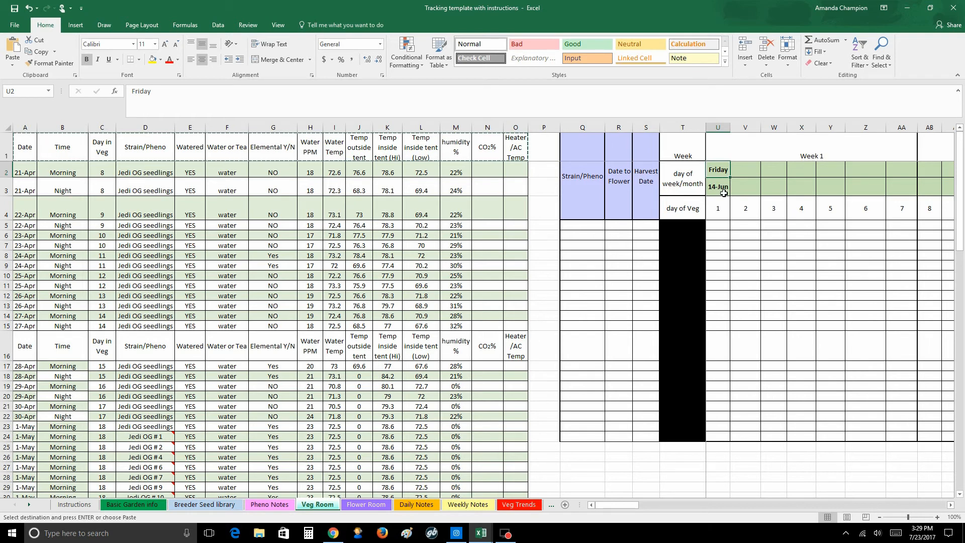
left_click_drag(729, 177, 905, 175)
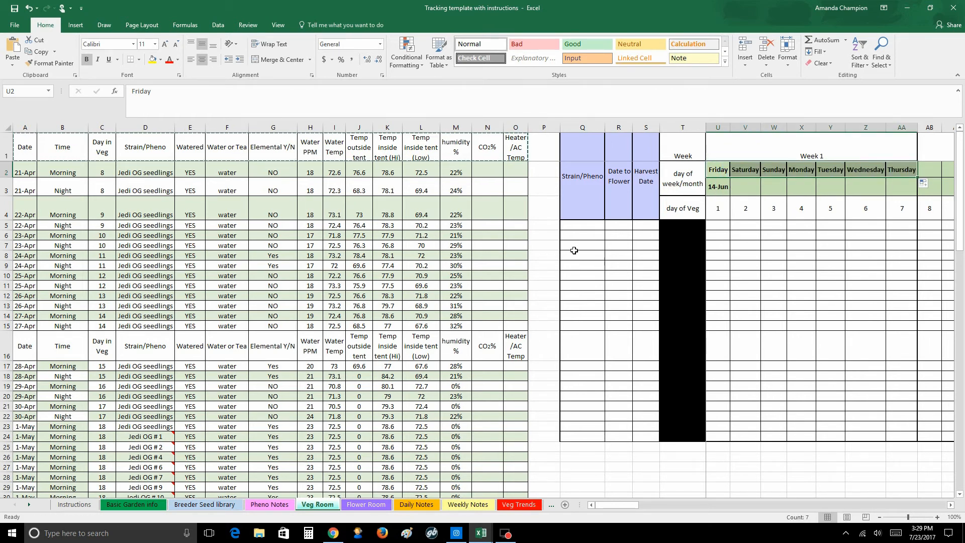
Copy the strain names Jedi OG # 1 through # 16 from D24:D32 into the weekly chart's Strain/Pheno column, starting at Q5
scroll(158, 426, "down", 1)
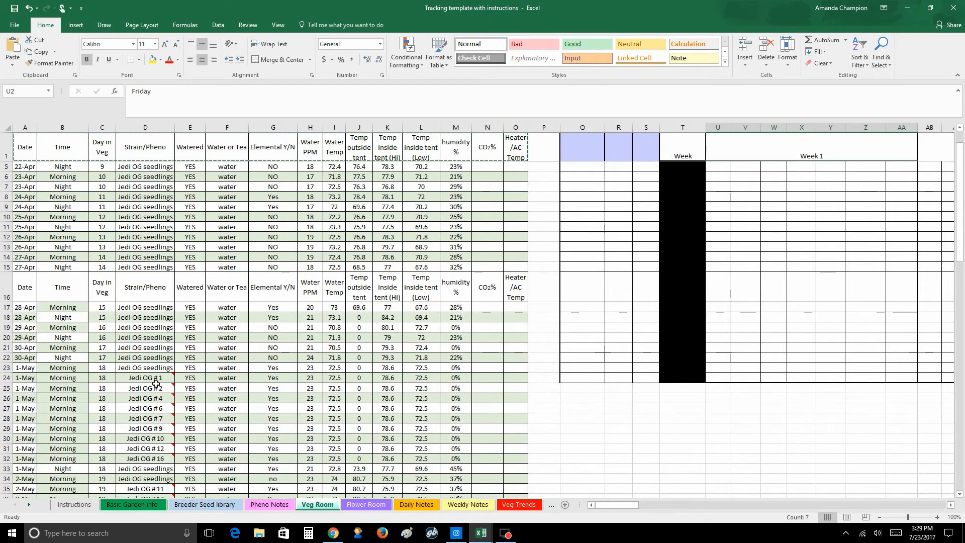
left_click_drag(156, 382, 159, 458)
key("ctrl+c")
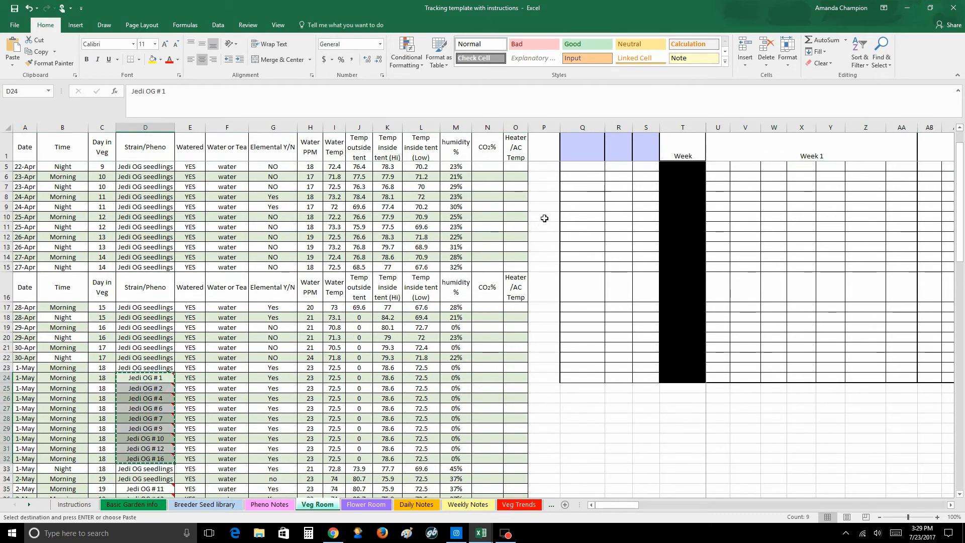
left_click(578, 167)
key("ctrl+v")
scroll(590, 264, "up", 1)
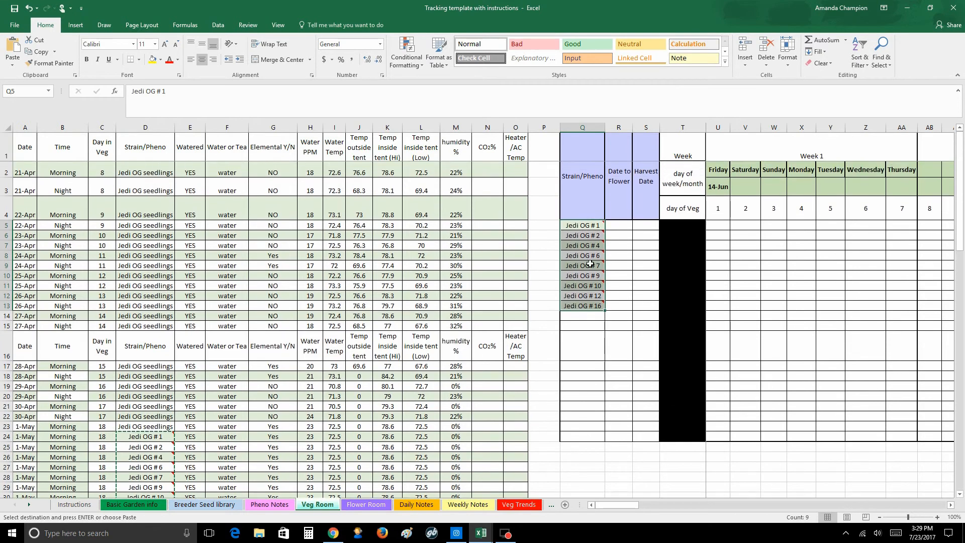
Delete the comments attached to the copied strain names in Q5:Q13 of the weekly chart
right_click(591, 263)
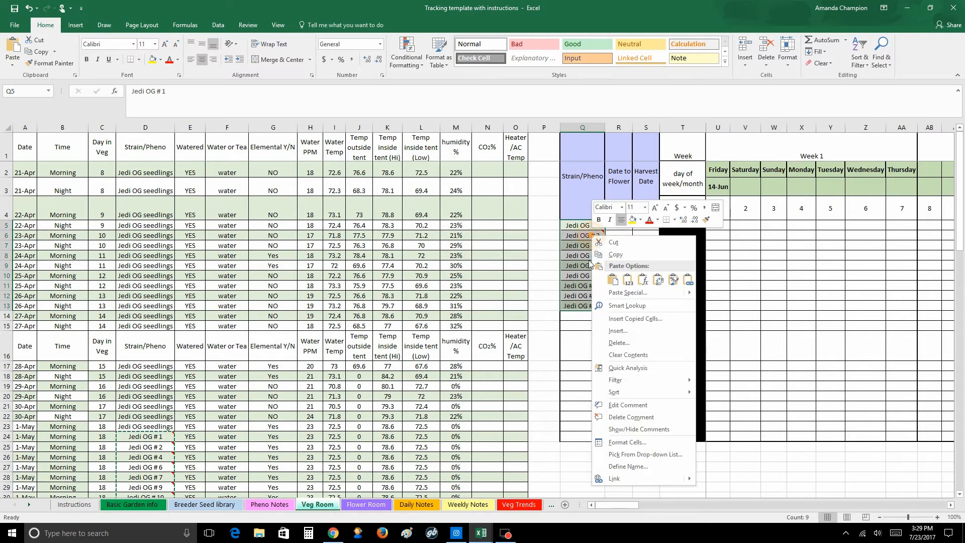
left_click(630, 416)
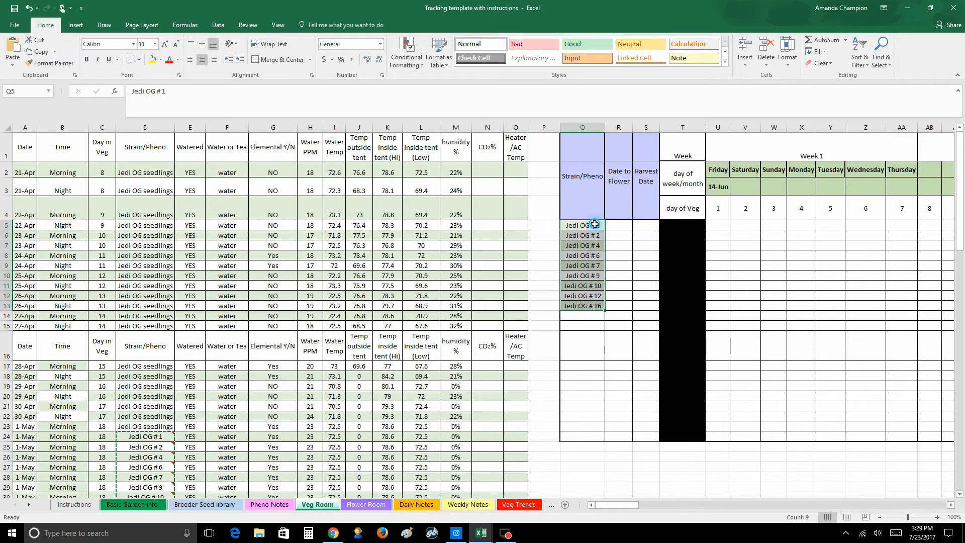
left_click(594, 226)
Enter 26-Aug as the Date to Flower and 27-Oct as the Harvest Date for Jedi OG # 1 in row 5
left_click(620, 225)
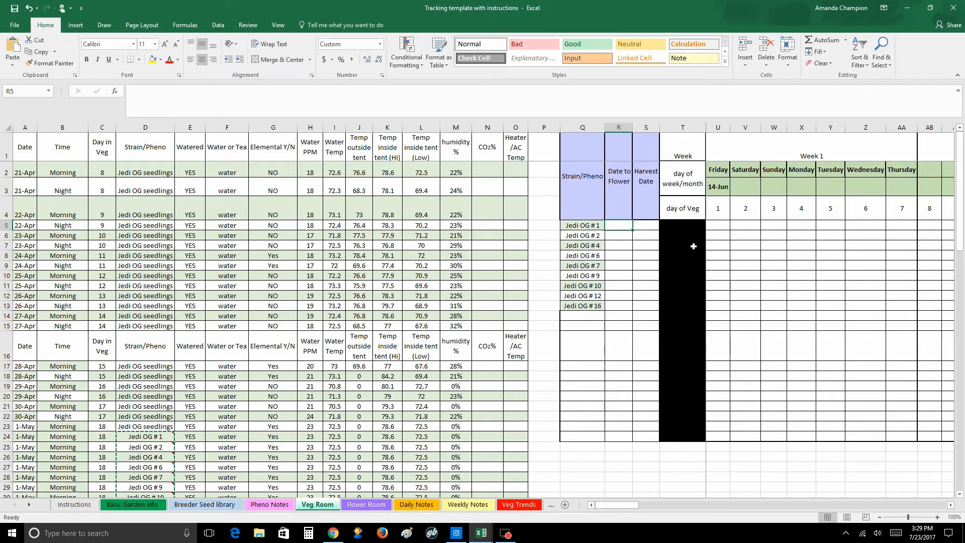
type("8/26")
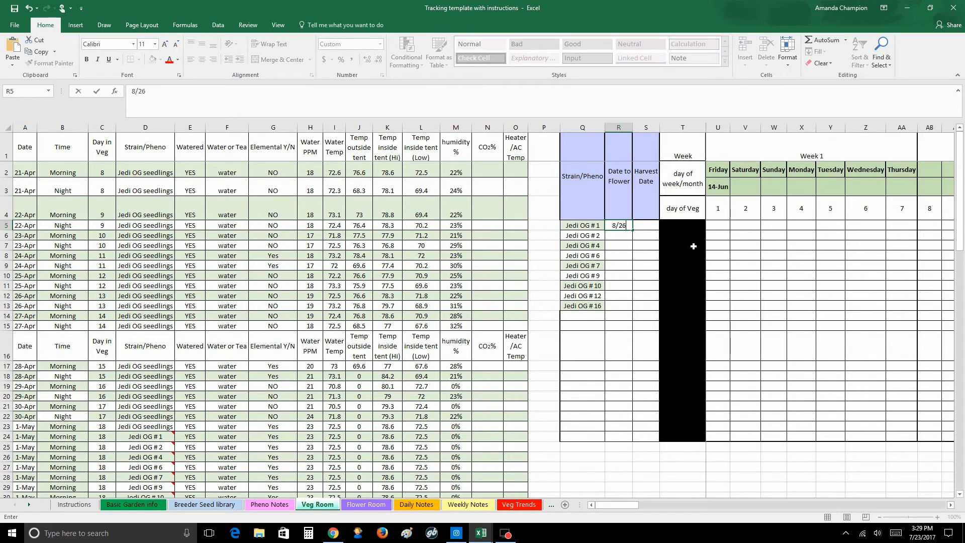
key("Tab")
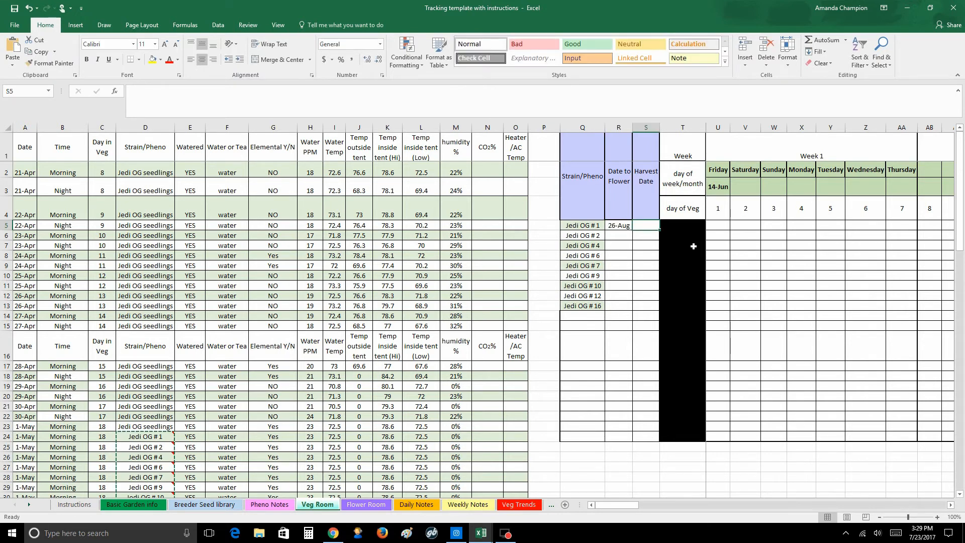
type("10/")
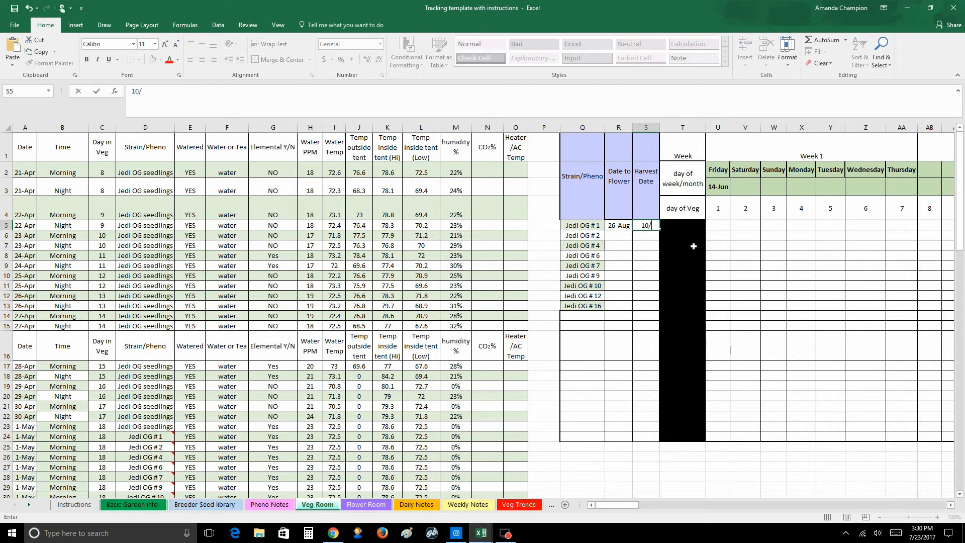
type("27-Oct")
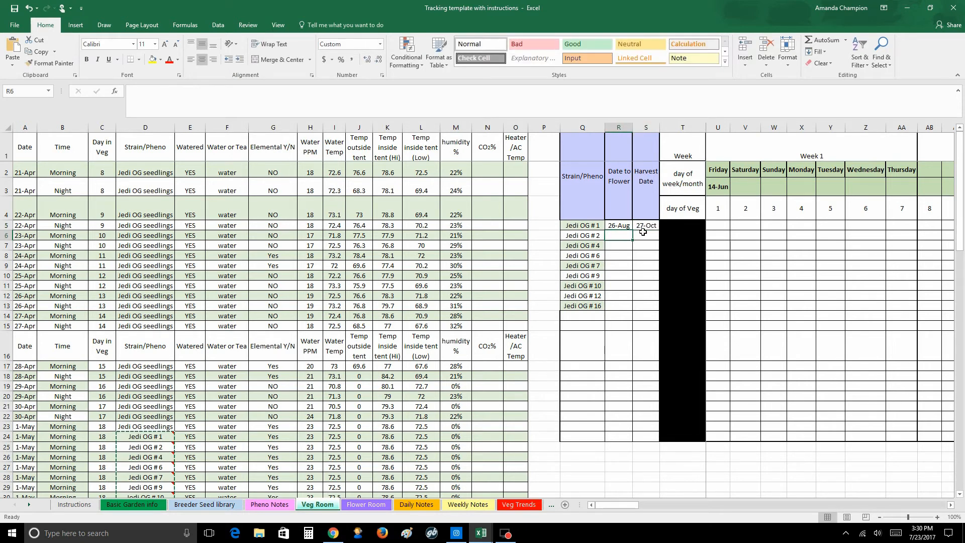
Copy the Date to Flower and Harvest Date from R5:S5 down to row 13 for the remaining Jedi OG strains
left_click_drag(618, 225, 646, 308)
key("ctrl+c")
key("ctrl+v")
Fill the Week 1 date row from 14-Jun in U3 across to 20-Jun in AA3
left_click(724, 190)
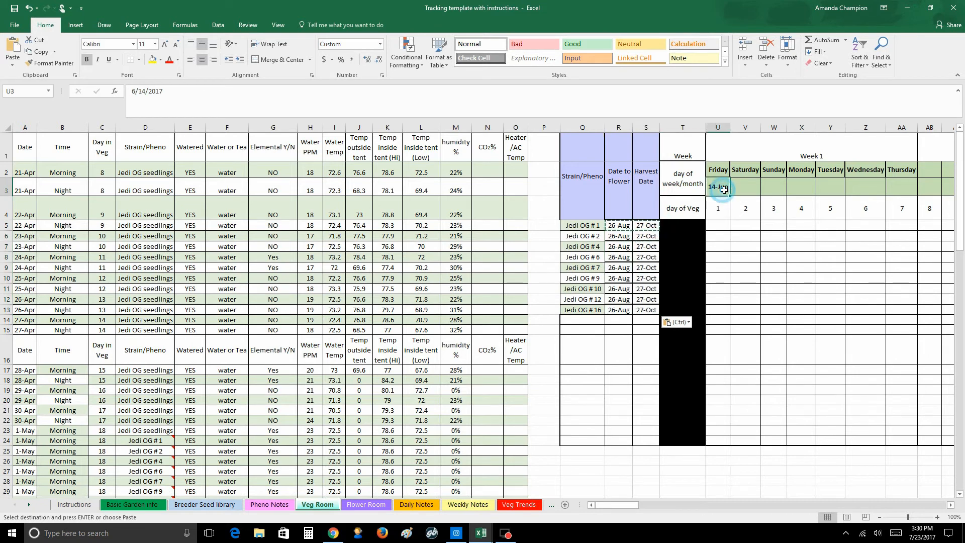
left_click_drag(729, 195, 914, 196)
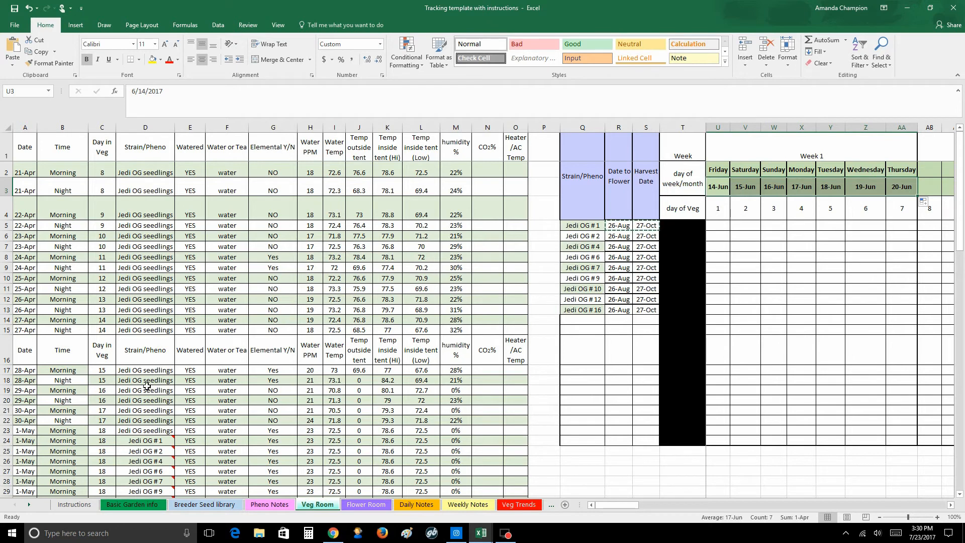
Check the 1-May log entries for the Jedi OG plants in D24:D32 and enter W for Jedi OG # 1 on Friday in U5
scroll(140, 384, "down", 2)
scroll(147, 387, "down", 1)
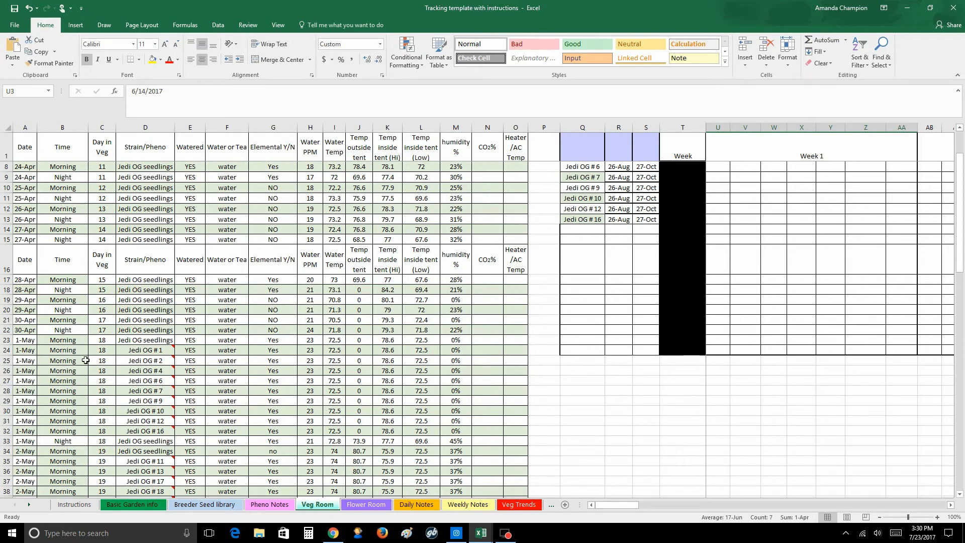
mouse_move(146, 352)
left_click_drag(146, 352, 146, 431)
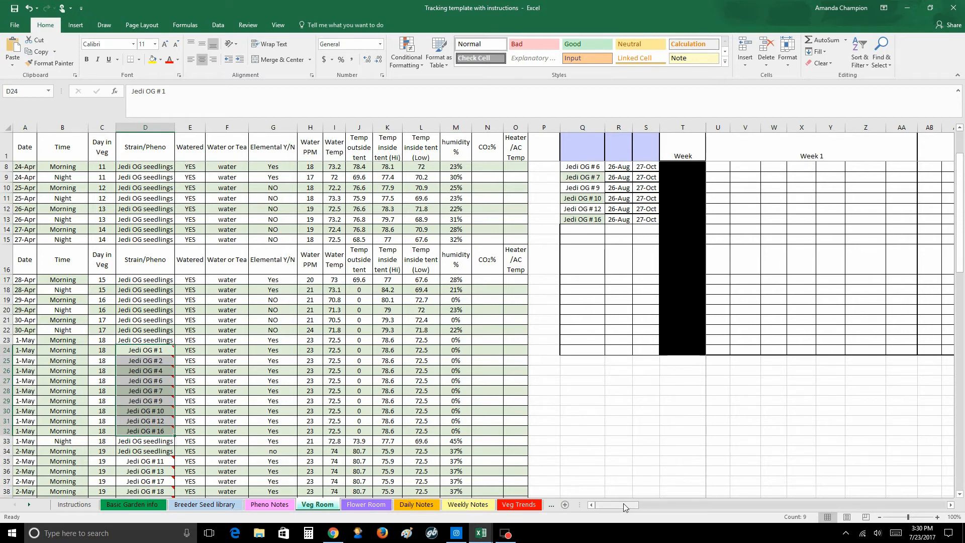
scroll(766, 325, "up", 2)
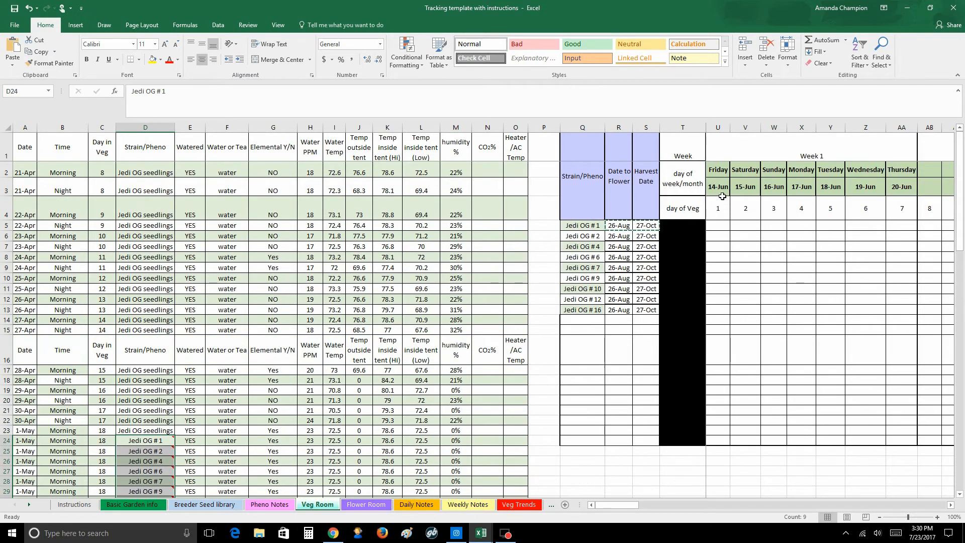
left_click(720, 225)
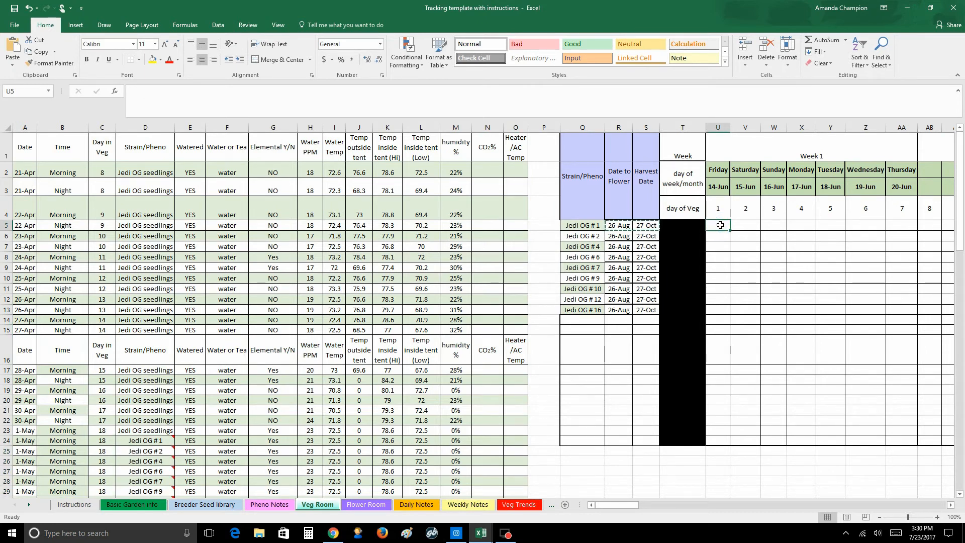
type("Week 1")
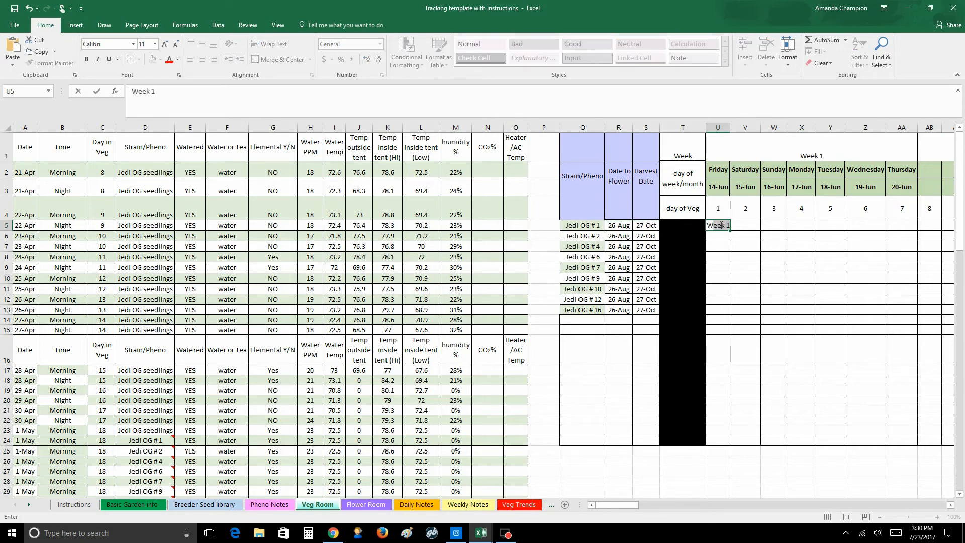
type("W")
key("ctrl+Return")
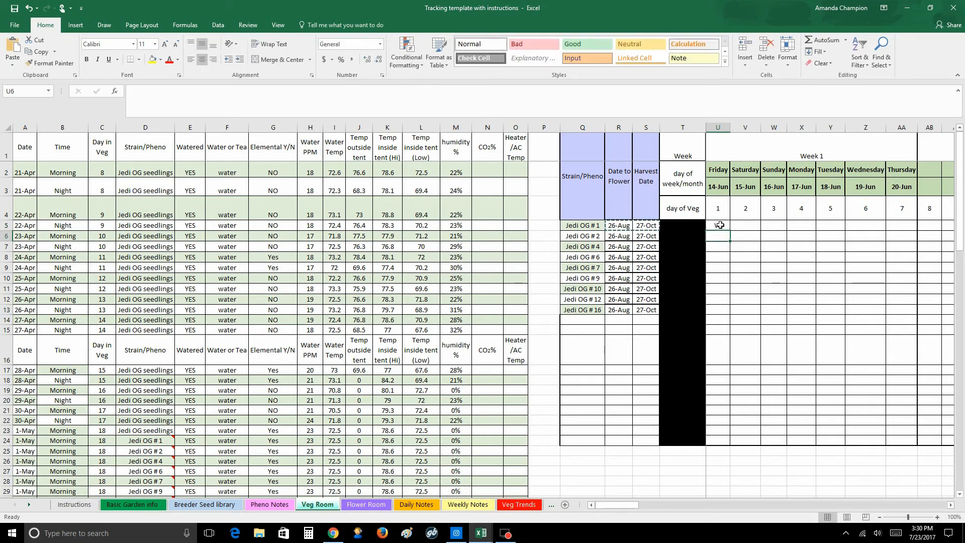
Copy the W from U5 down to U6:U13 for the other Jedi OG strains
key("ctrl+c")
left_click_drag(721, 235, 720, 309)
key("ctrl+v")
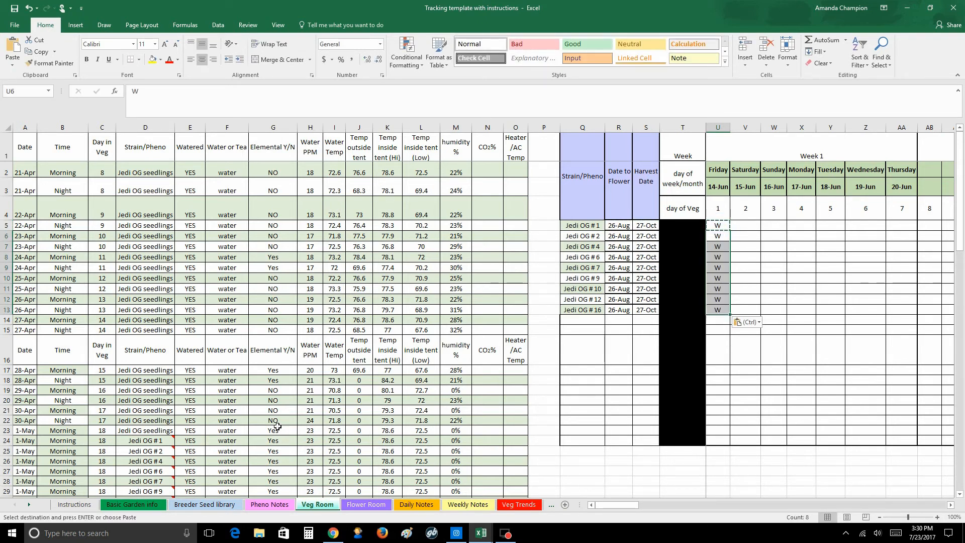
scroll(279, 432, "down", 2)
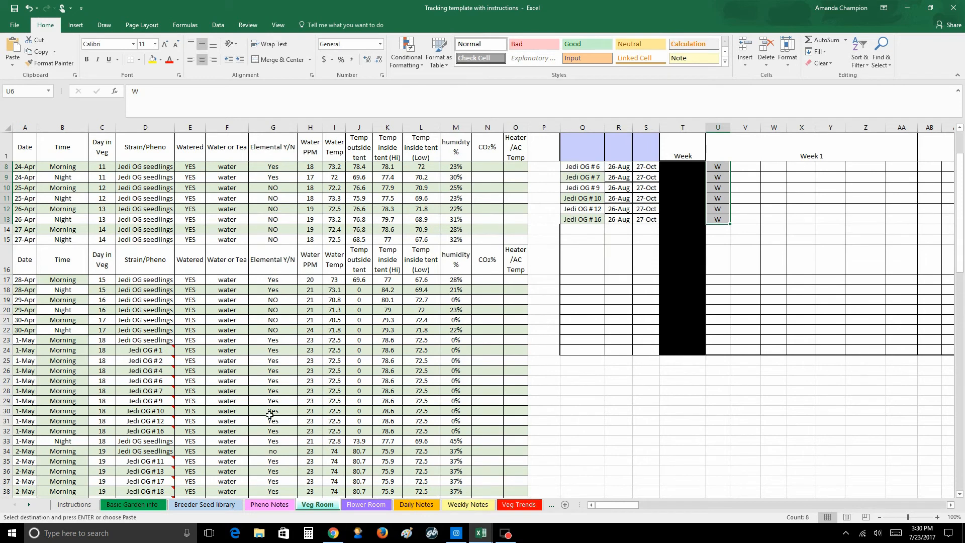
scroll(269, 413, "up", 2)
scroll(274, 451, "down", 2)
scroll(730, 267, "up", 2)
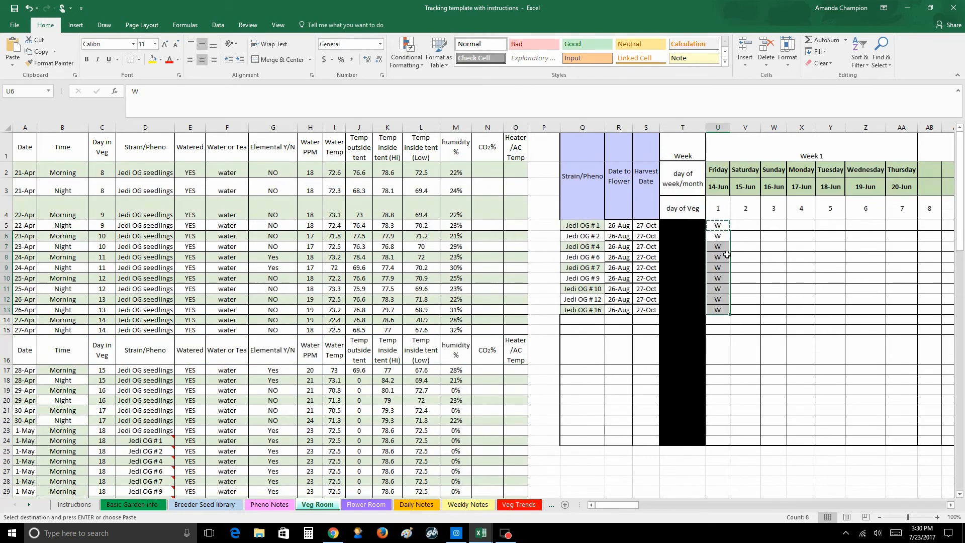
double_click(724, 224)
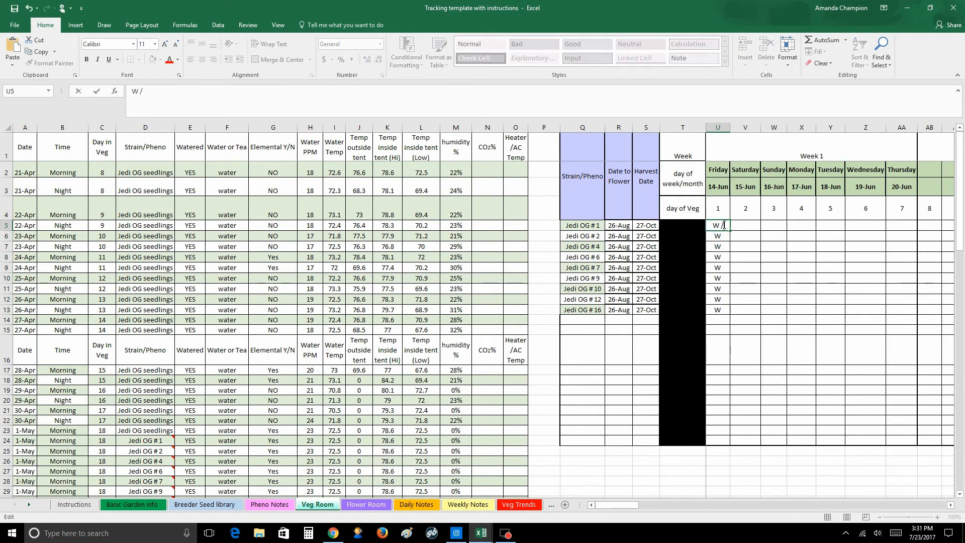
type("/")
key("Return")
type("e")
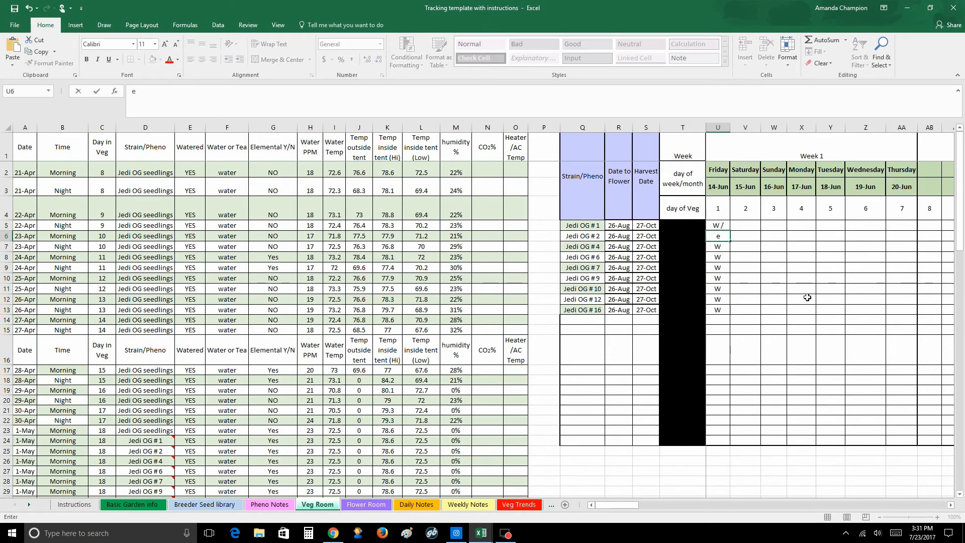
Change the Friday entry for Jedi OG # 1 in U5 to W/E and enter W for Jedi OG # 2 in U6
left_click(725, 225)
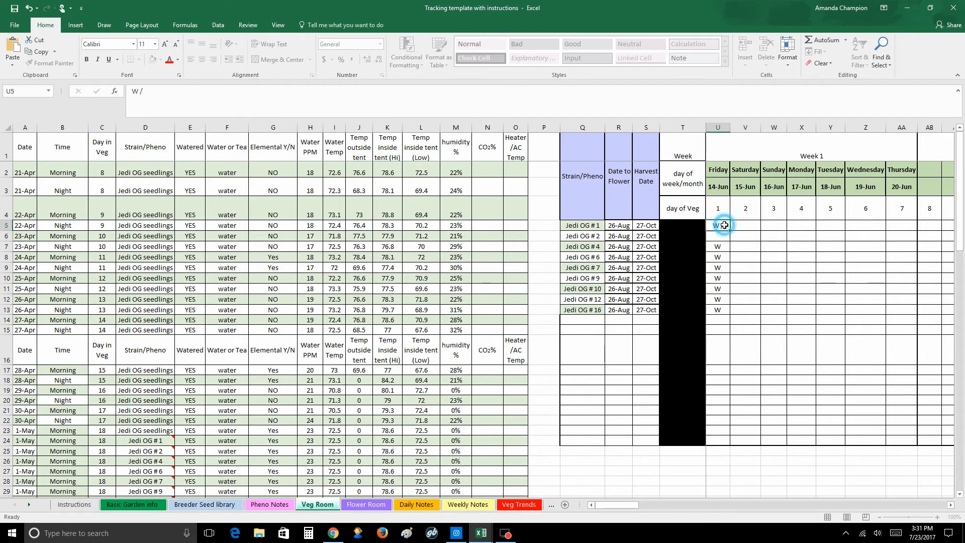
type("W/E")
key("Return")
type("W")
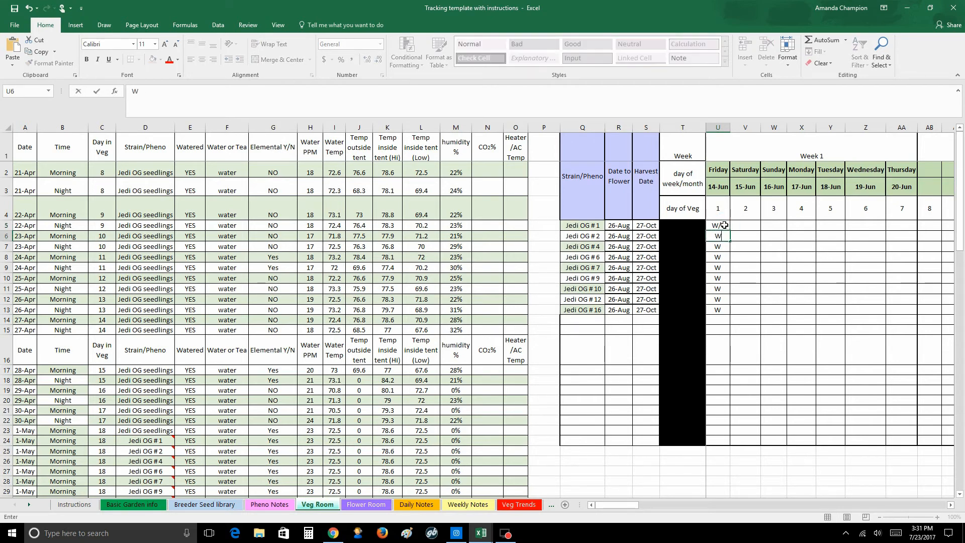
key("Return")
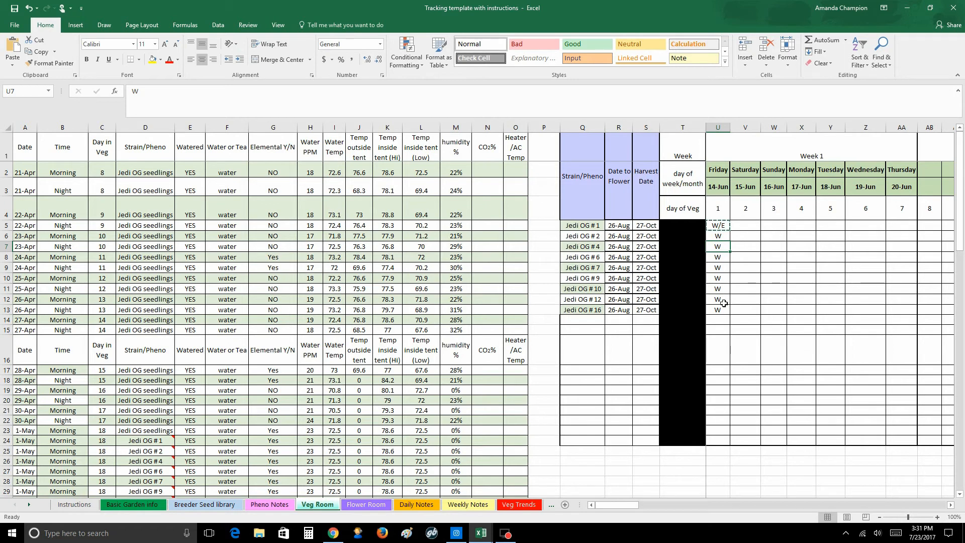
Apply a light yellow fill to the Friday watering entries in U5:U13
left_click_drag(719, 225, 722, 310)
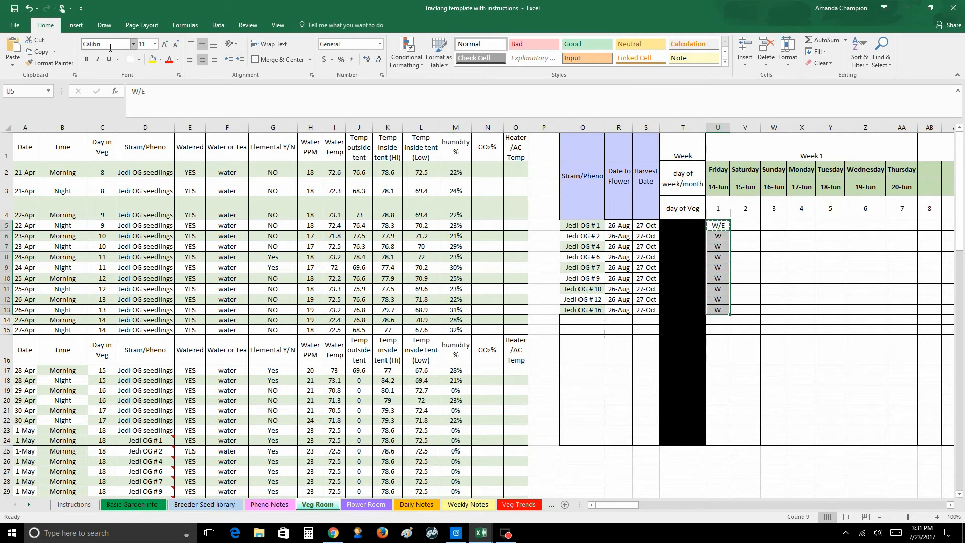
left_click(160, 59)
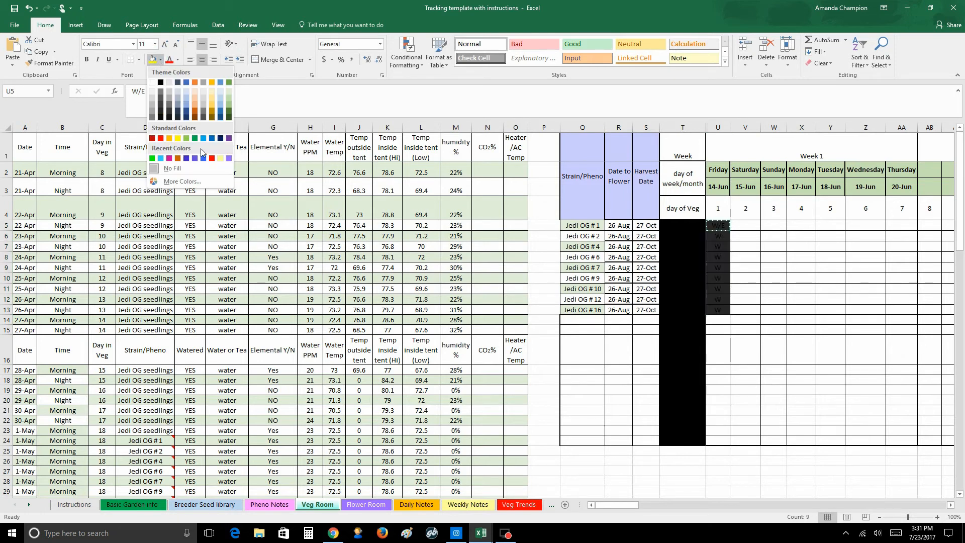
left_click(220, 158)
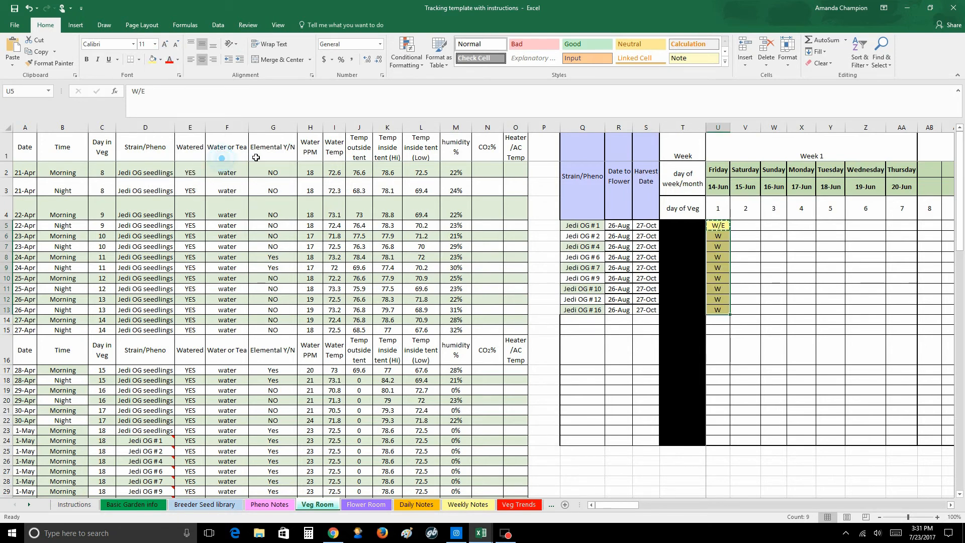
left_click(741, 260)
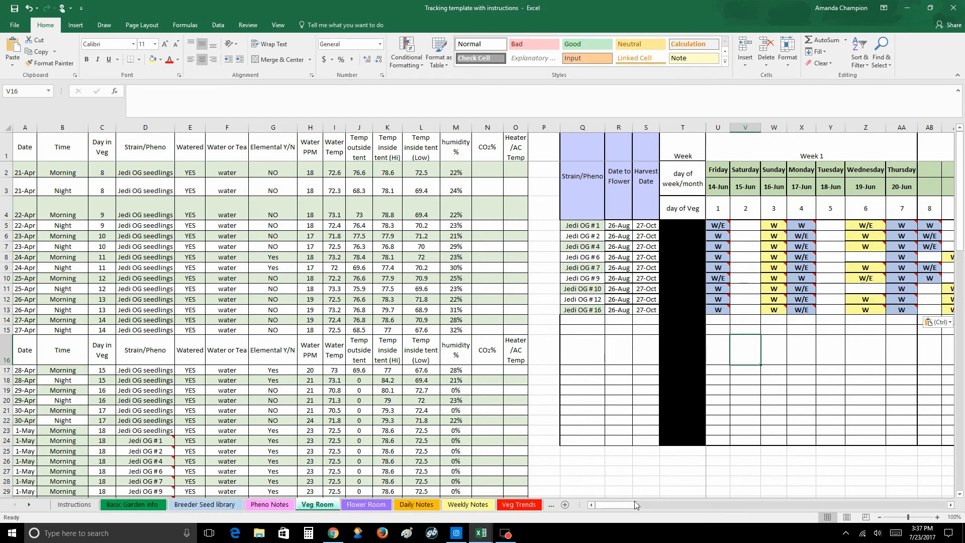
Examine the colour-coded W and W/E entries across the chart's Week 1 and Week 2 columns
left_click_drag(624, 505, 641, 504)
left_click(778, 258)
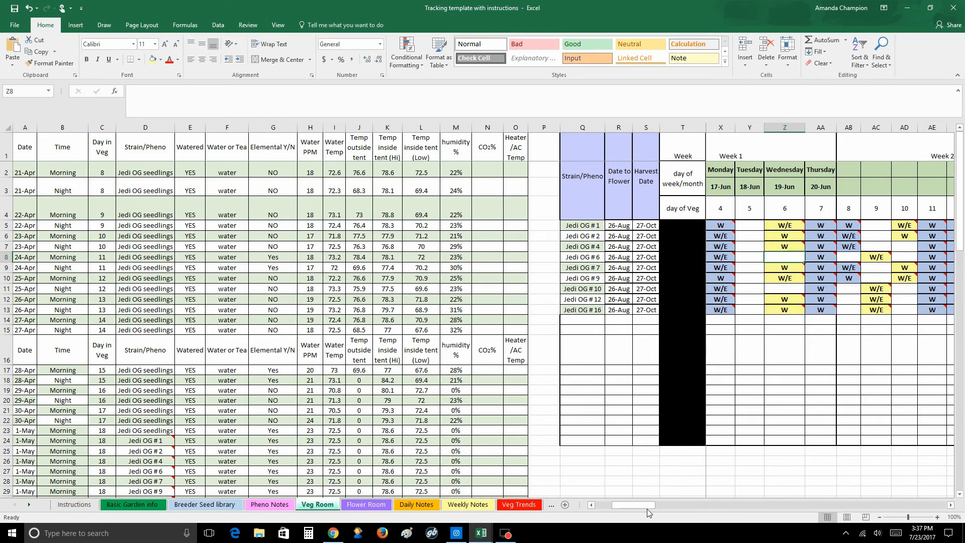
mouse_move(646, 508)
left_mouse_down()
mouse_move(685, 503)
mouse_move(659, 504)
left_mouse_up()
left_click_drag(641, 508, 625, 508)
mouse_move(720, 227)
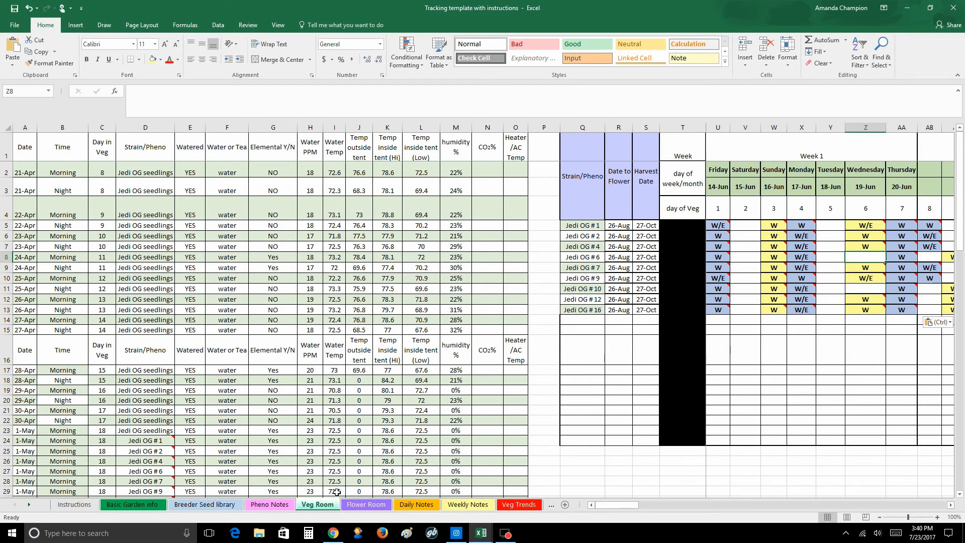
Compare the Flower Room sheet's header row A1:O1 with the Veg Room sheet's log headers
left_click(356, 504)
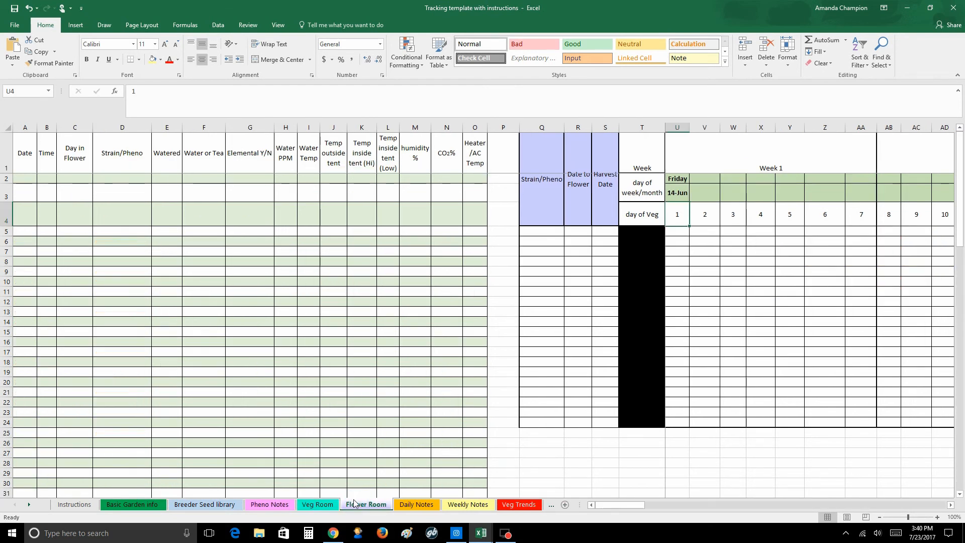
left_click(324, 505)
left_click_drag(25, 153, 472, 161)
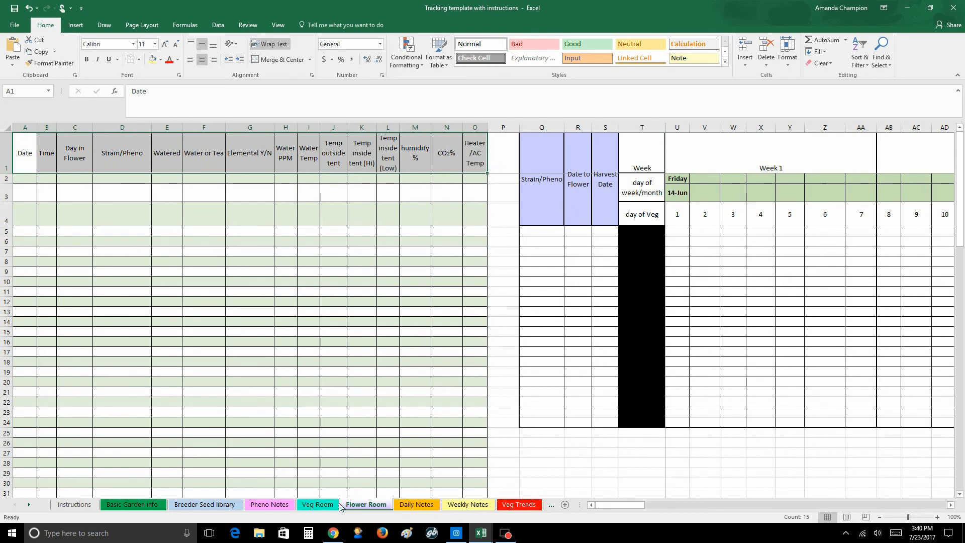
left_click(322, 505)
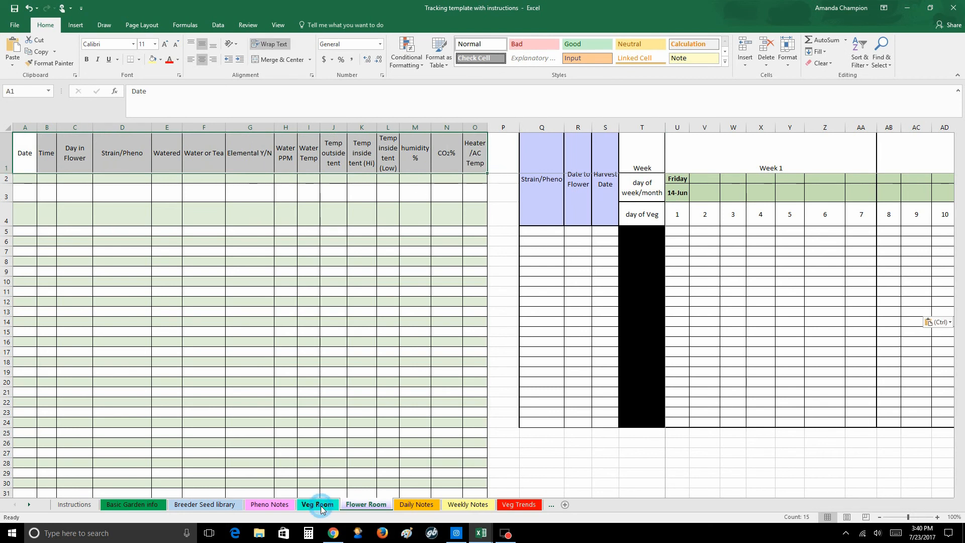